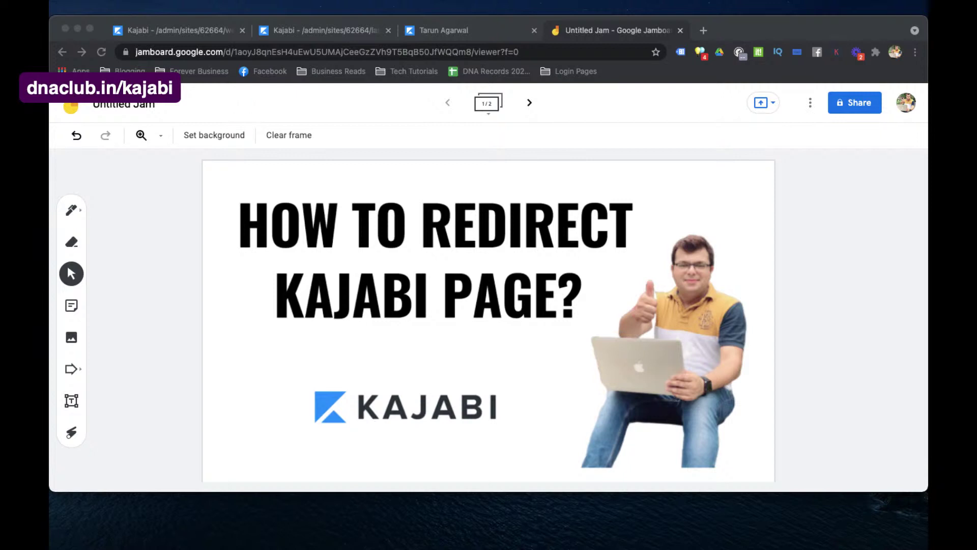
- Advance from the 'HOW TO REDIRECT KAJABI PAGE?' title frame to frame 2 of 2
left_click(845, 380)
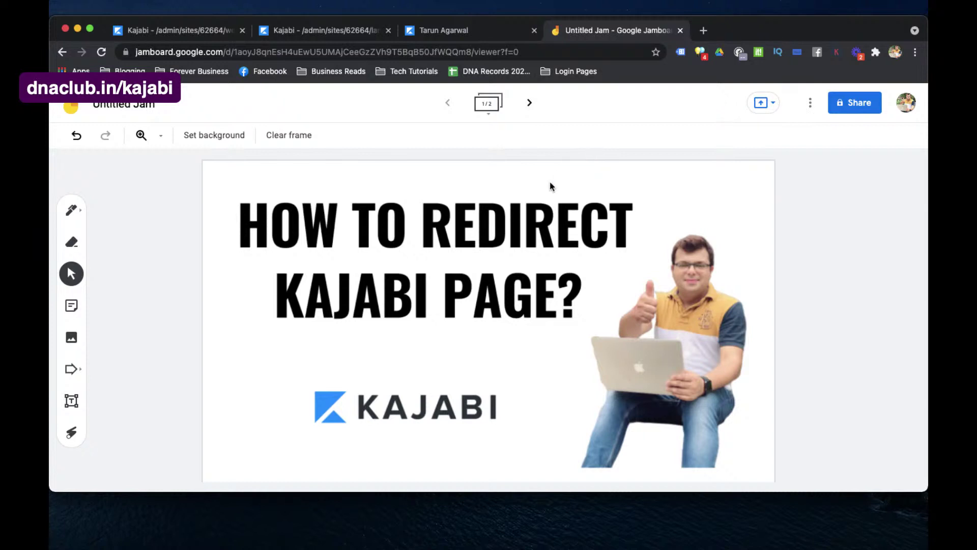
key("super+Tab")
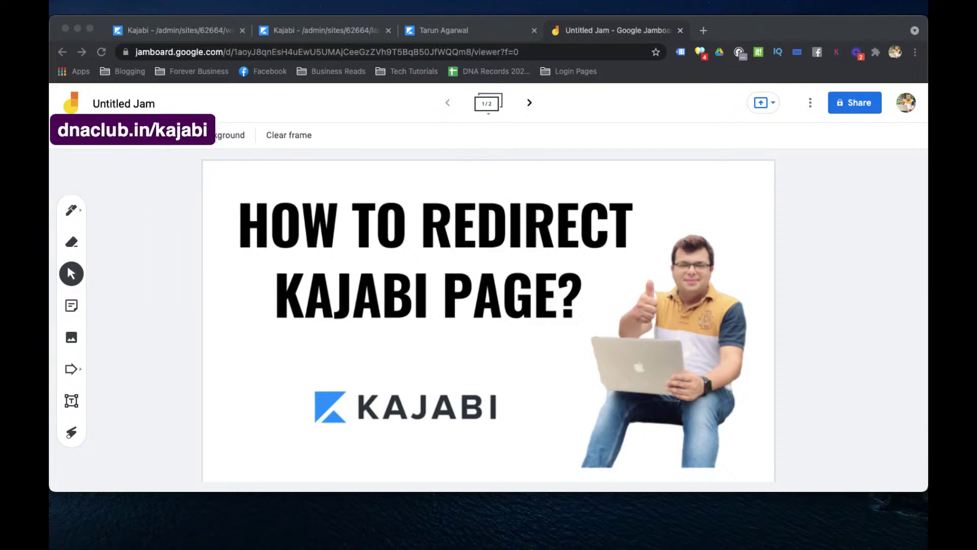
left_click(861, 288)
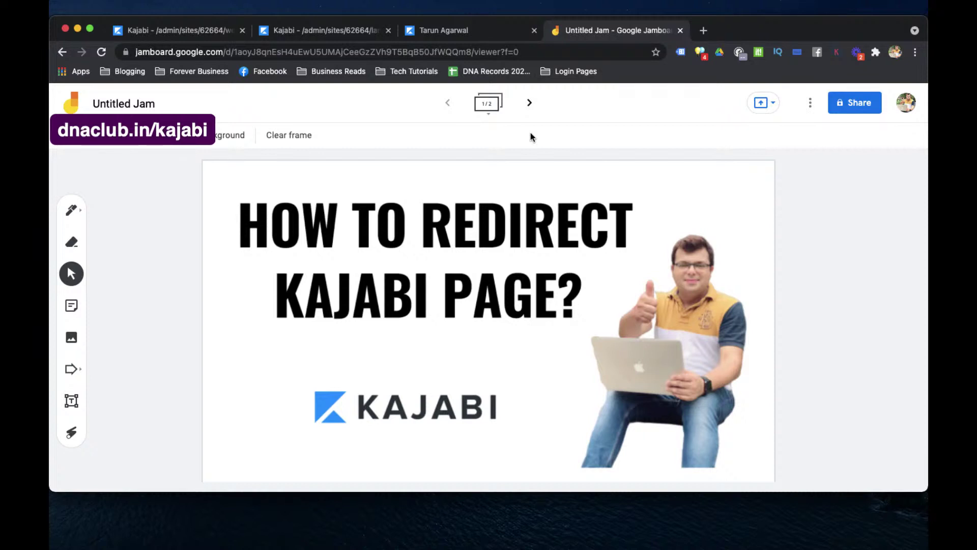
left_click(529, 102)
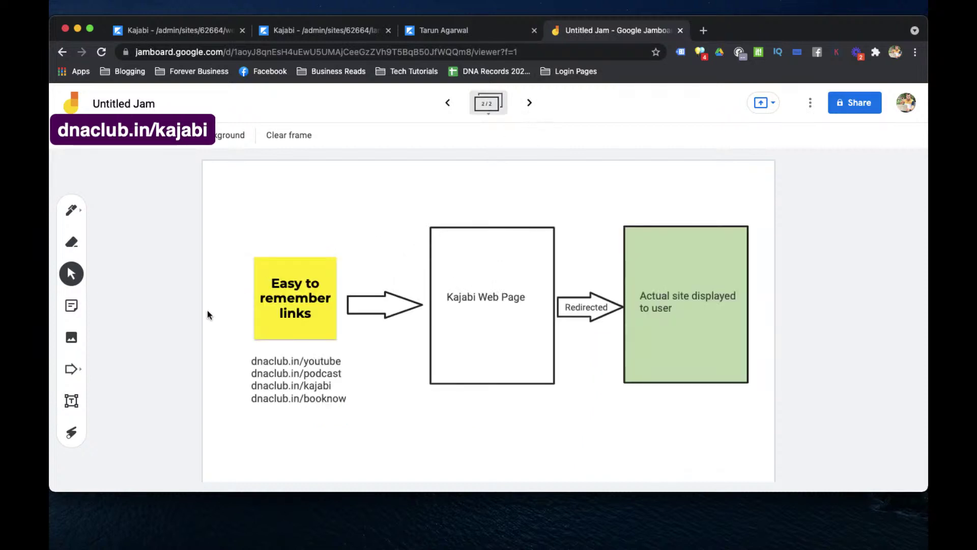
- With the laser, point out the short links list: youtube, podcast, kajabi and booknow
left_click(71, 433)
mouse_move(253, 346)
left_mouse_down()
mouse_move(239, 392)
mouse_move(244, 422)
left_mouse_up()
mouse_move(334, 355)
left_mouse_down()
mouse_move(359, 411)
mouse_move(338, 426)
left_mouse_up()
left_click(243, 364)
mouse_move(244, 364)
left_mouse_down()
mouse_move(234, 362)
mouse_move(356, 367)
left_mouse_up()
mouse_move(333, 382)
left_mouse_down()
mouse_move(359, 386)
mouse_move(348, 408)
mouse_move(339, 402)
left_mouse_up()
left_click_drag(359, 352, 327, 411)
left_click_drag(250, 348, 236, 408)
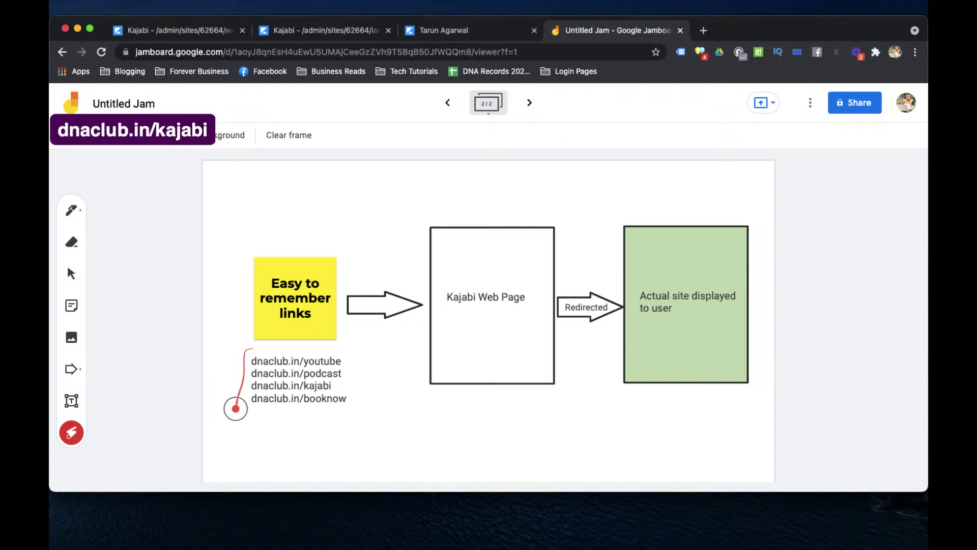
left_click_drag(231, 359, 235, 419)
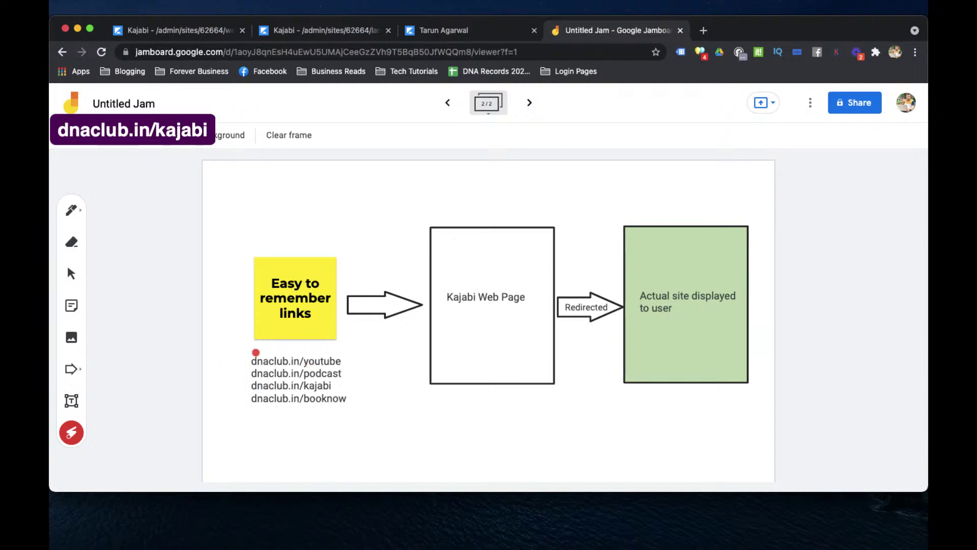
left_click_drag(254, 351, 257, 425)
left_click_drag(227, 376, 267, 419)
- Trace the Kajabi Web Page box and its redirect to the actual site, then the short links again
mouse_move(503, 271)
left_mouse_down()
mouse_move(449, 276)
mouse_move(490, 312)
mouse_move(451, 284)
mouse_move(479, 311)
left_mouse_up()
mouse_move(456, 315)
left_mouse_down()
mouse_move(488, 316)
mouse_move(550, 350)
mouse_move(693, 351)
mouse_move(689, 333)
mouse_move(720, 350)
left_mouse_up()
mouse_move(483, 282)
left_mouse_down()
mouse_move(451, 279)
mouse_move(448, 305)
mouse_move(526, 290)
mouse_move(425, 280)
mouse_move(481, 318)
left_mouse_up()
mouse_move(495, 326)
left_mouse_down()
mouse_move(658, 357)
mouse_move(657, 344)
mouse_move(692, 325)
left_mouse_up()
left_click_drag(242, 349, 242, 433)
left_click_drag(364, 362, 331, 414)
- Show the podcast page's full address, then go to Kajabi's list of 61 landing pages
left_click(482, 34)
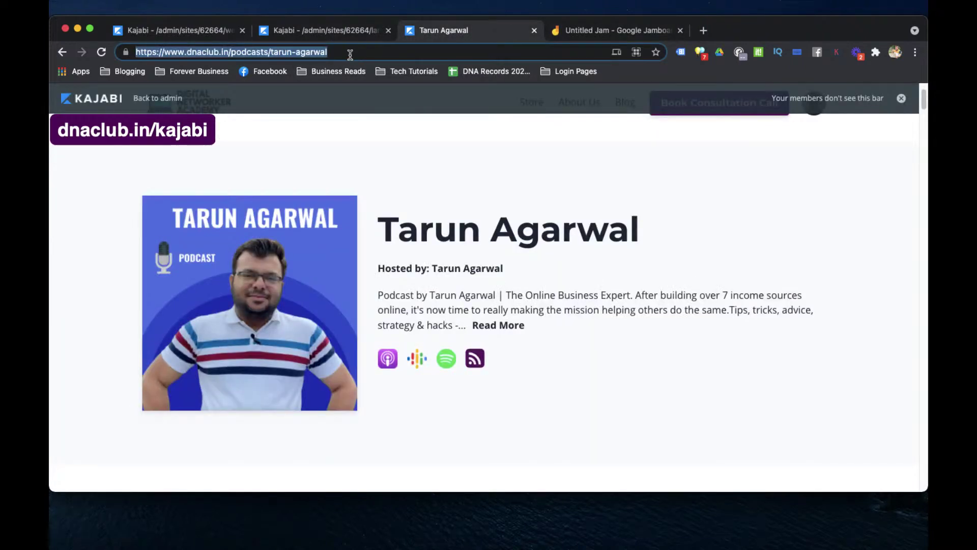
left_click(351, 54)
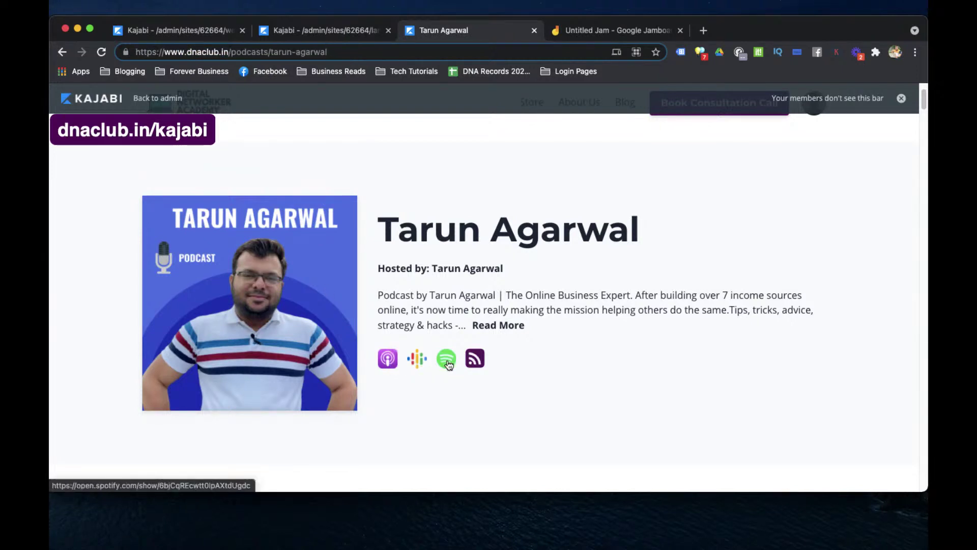
left_click_drag(189, 52, 333, 52)
left_click(333, 52)
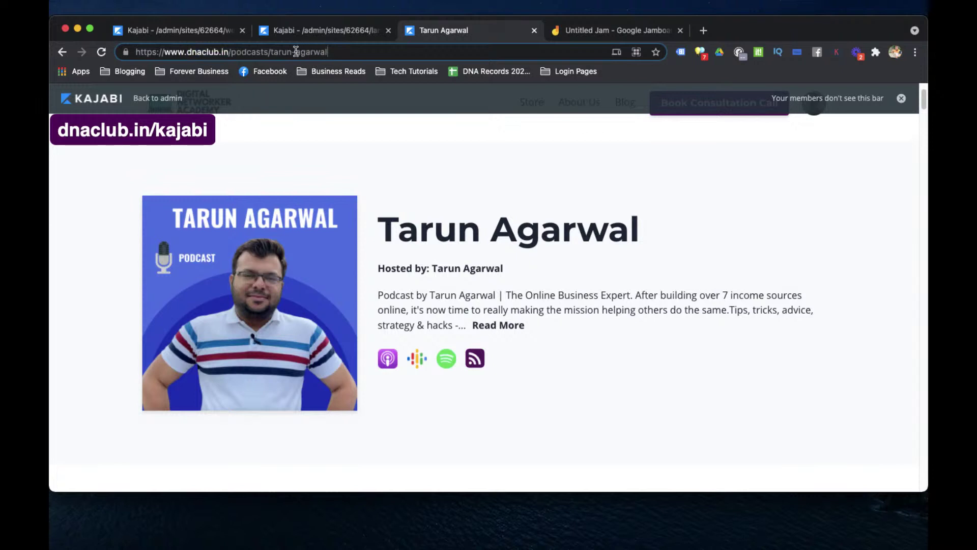
left_click(401, 163)
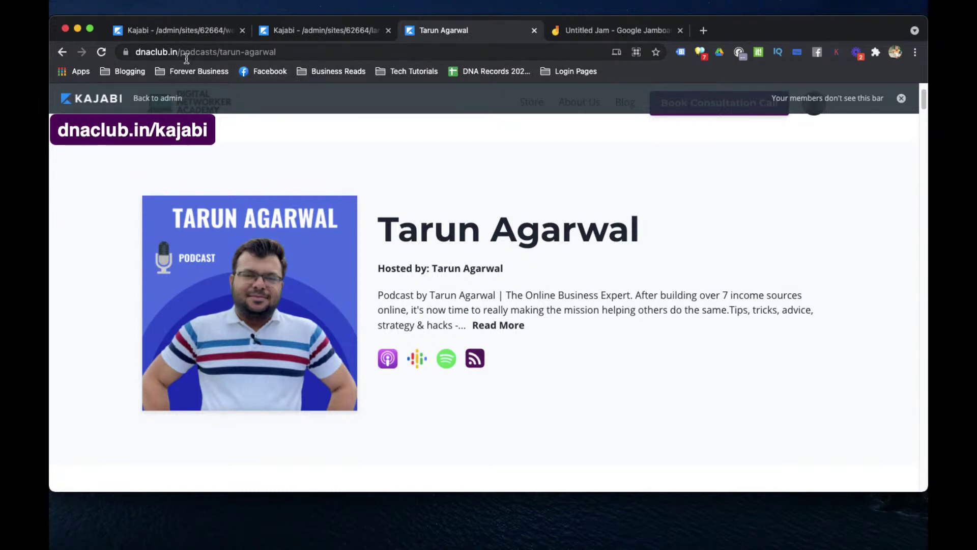
left_click(341, 33)
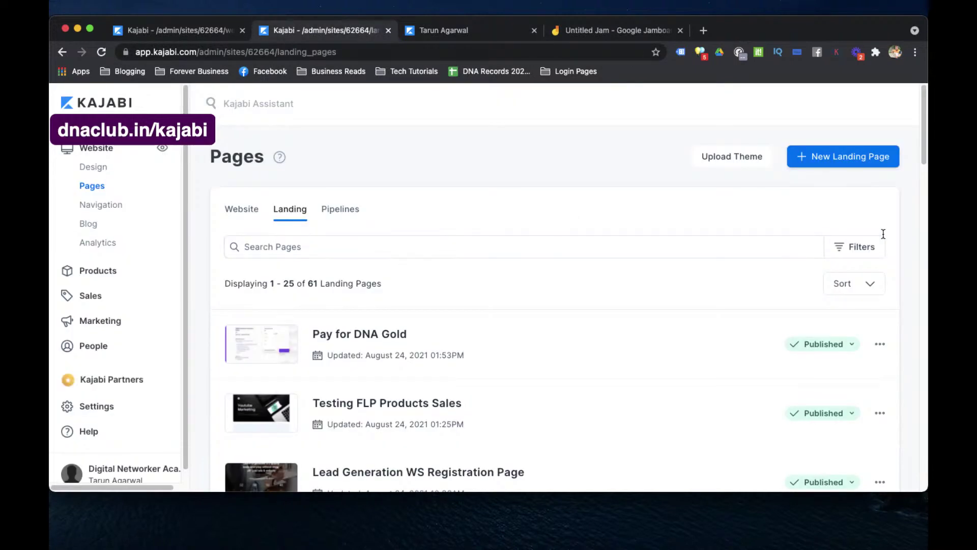
- Start a new landing page and preview the Danke template among the Thank you templates
left_click(813, 160)
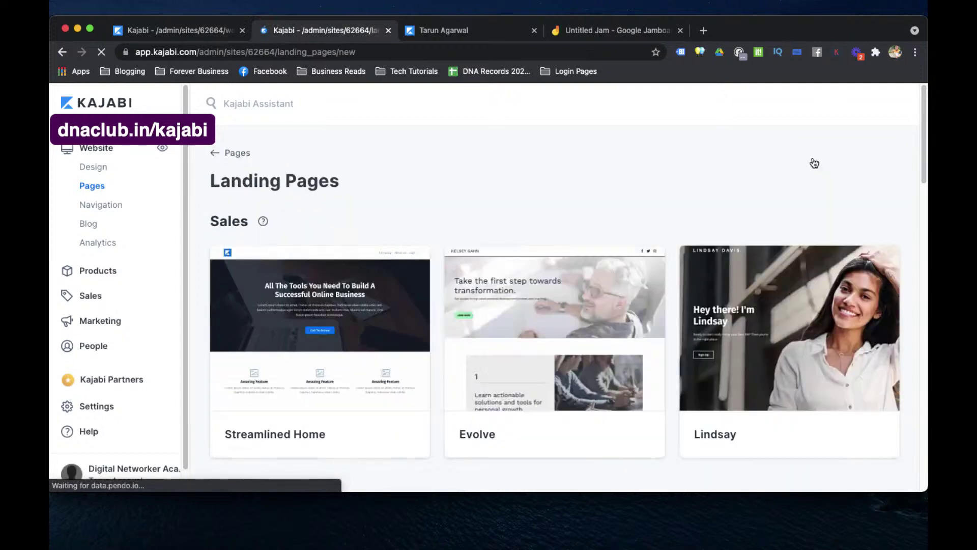
scroll(491, 382, "down", 10)
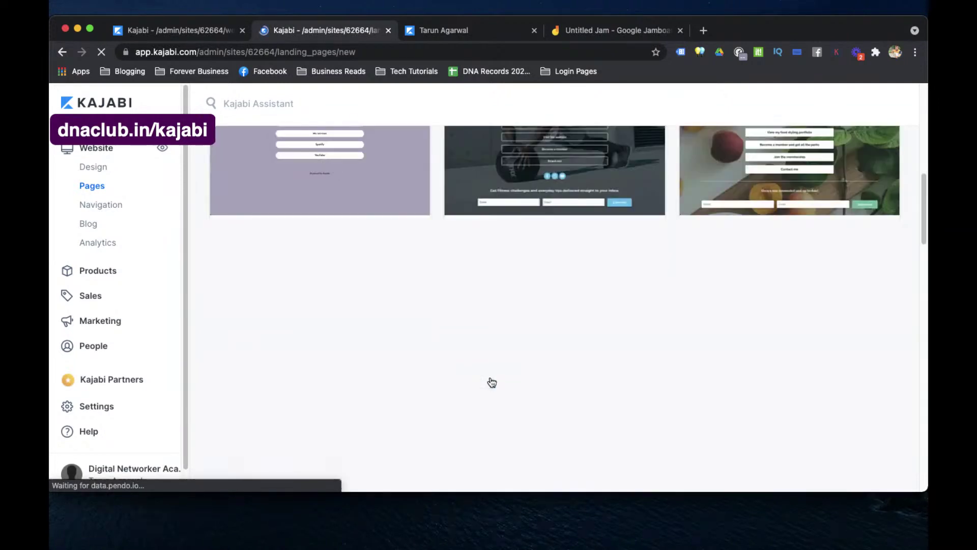
scroll(491, 376, "down", 3)
mouse_move(319, 304)
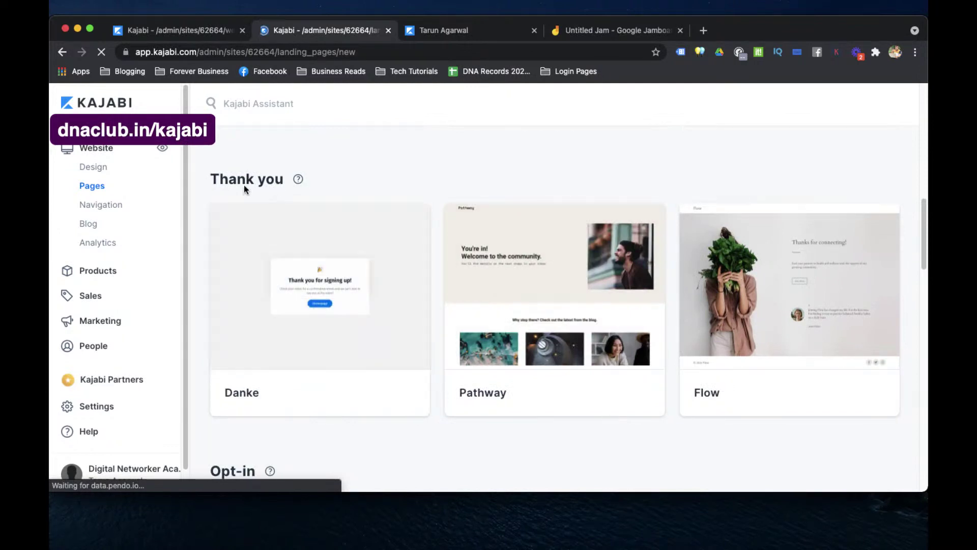
scroll(351, 354, "down", 1)
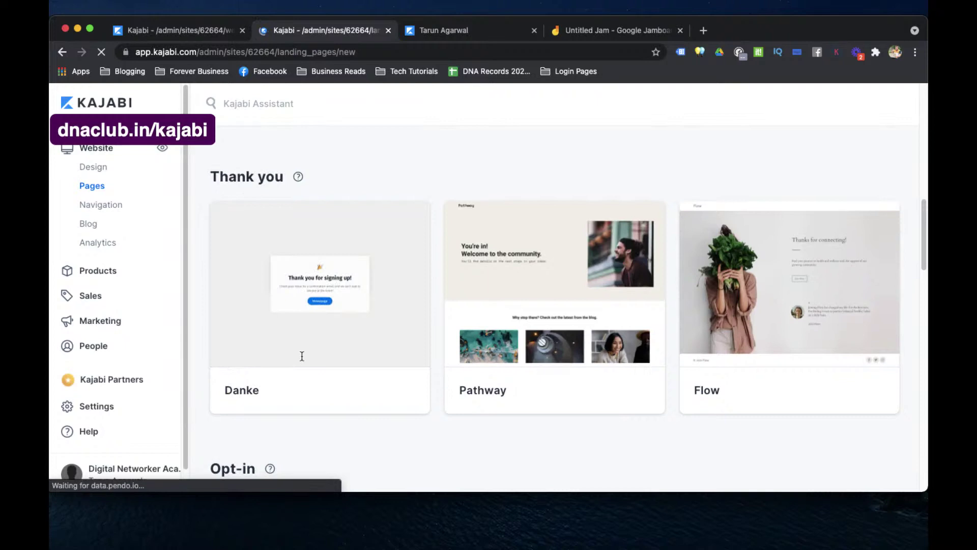
scroll(302, 355, "up", 1)
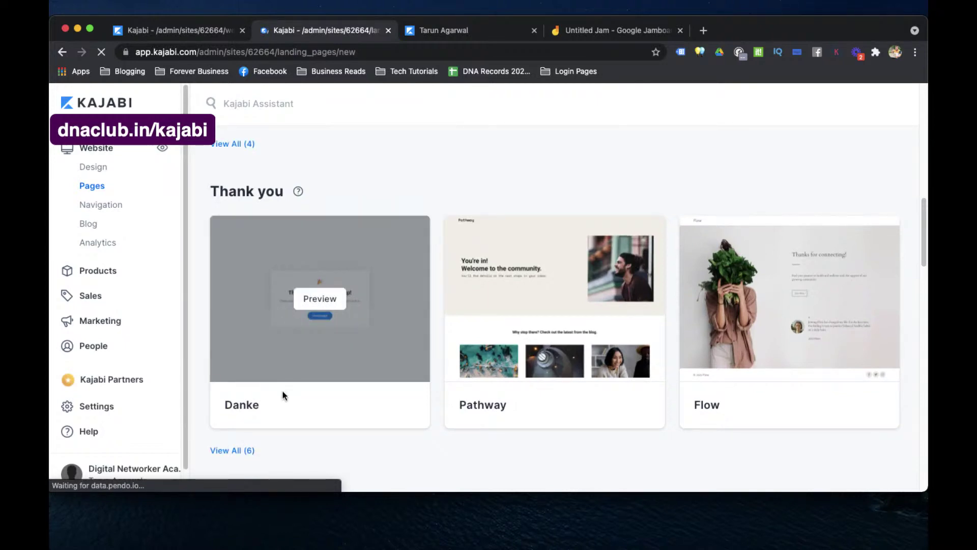
left_click(247, 404)
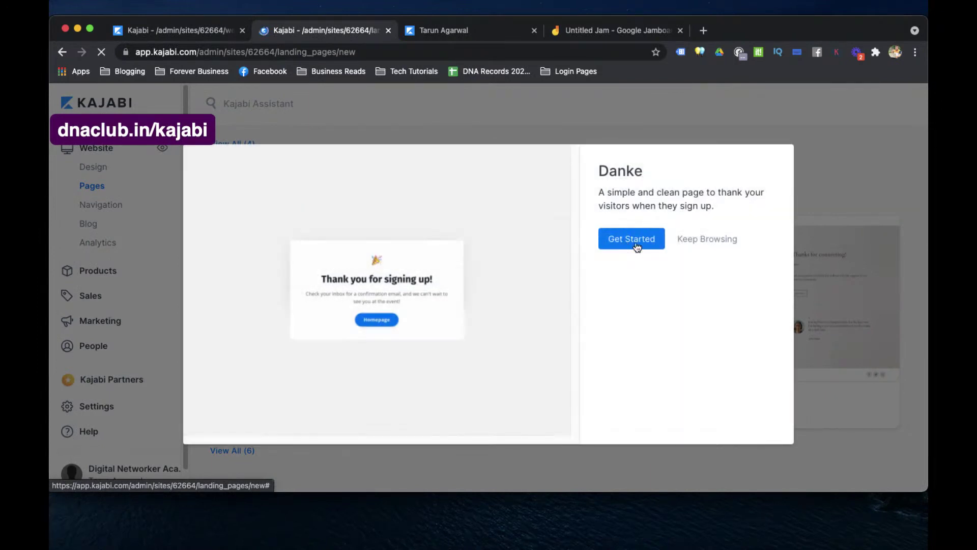
left_click(637, 247)
- Title the new Danke-based landing page 'RD' and create it
left_click(644, 245)
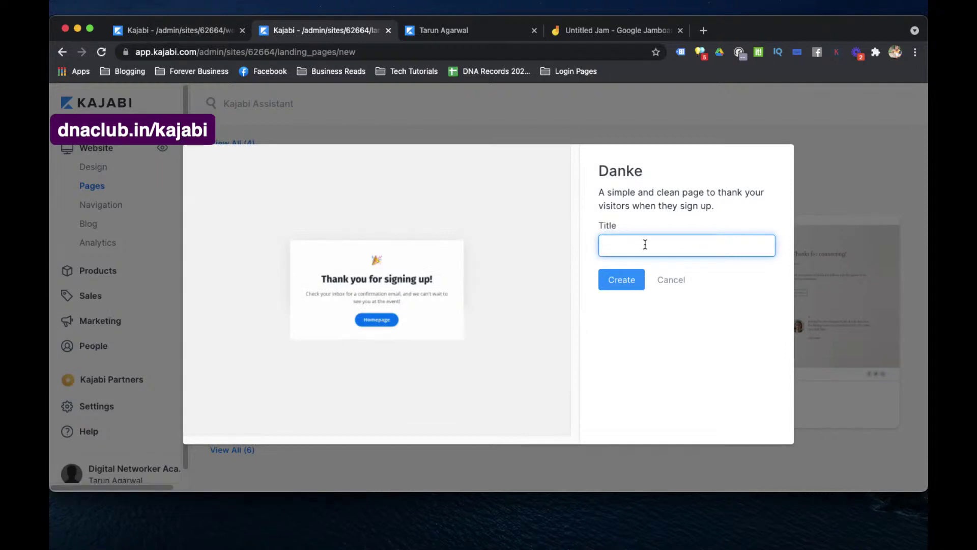
type("RD-Podcast")
left_click(625, 279)
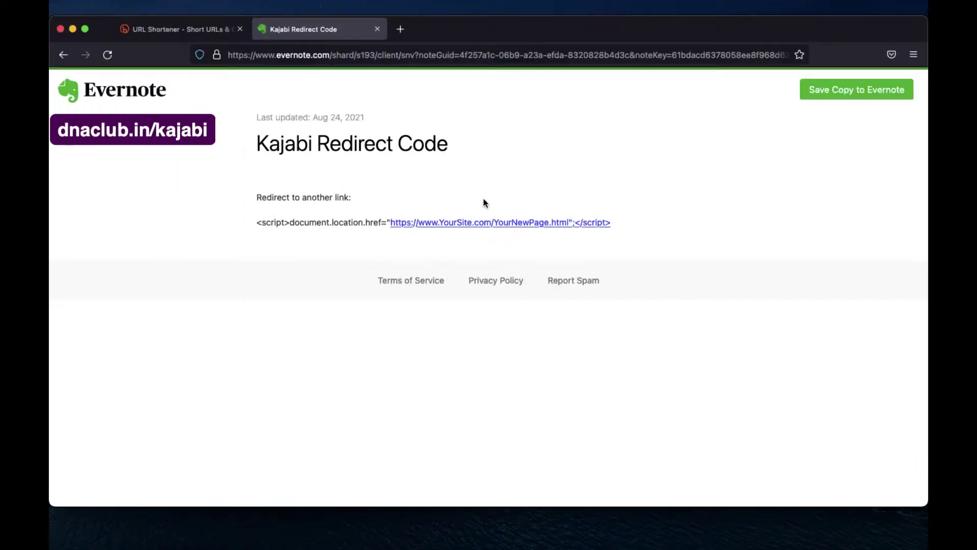
- Select the <script>document.location.href=…</script> line in the Kajabi Redirect Code note
left_click_drag(254, 143, 424, 147)
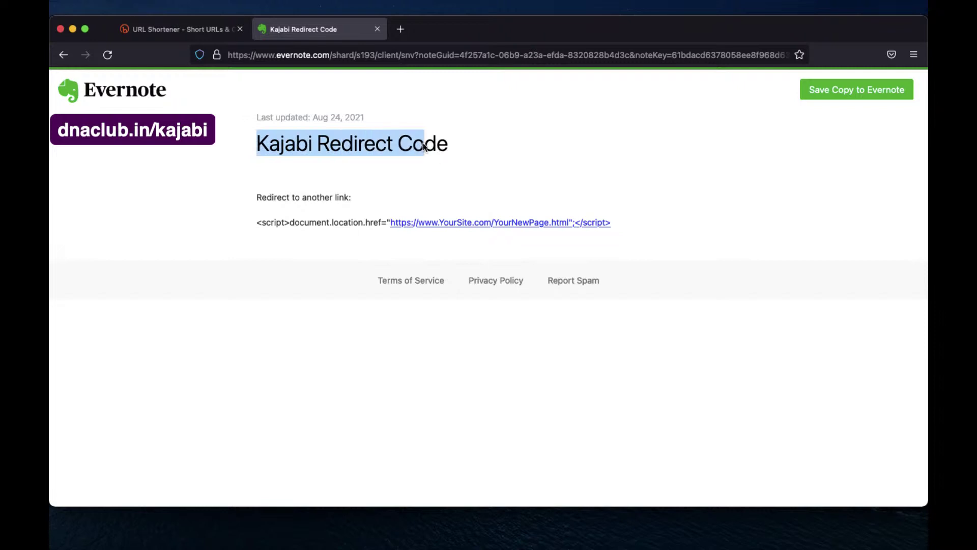
left_click(424, 147)
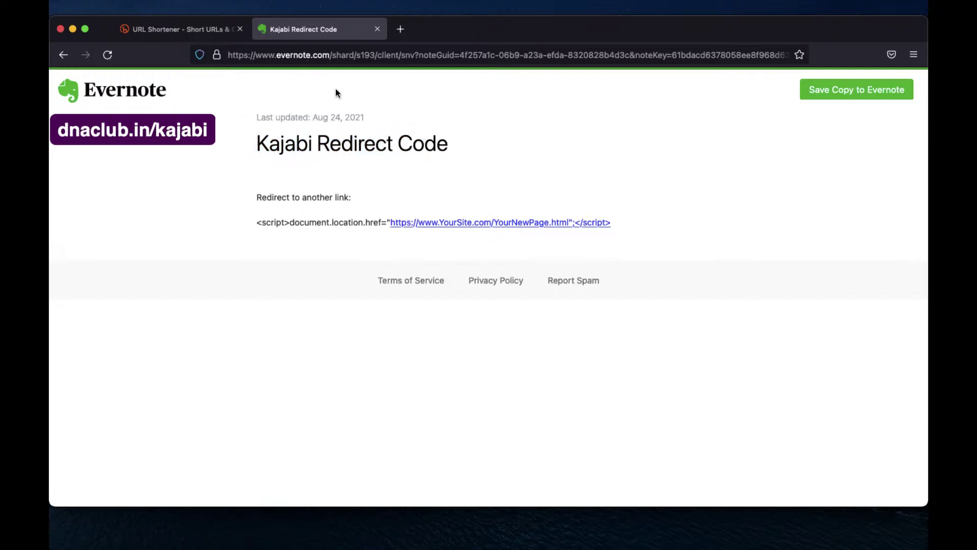
left_click_drag(257, 197, 337, 206)
left_click(336, 202)
left_click_drag(257, 224, 619, 224)
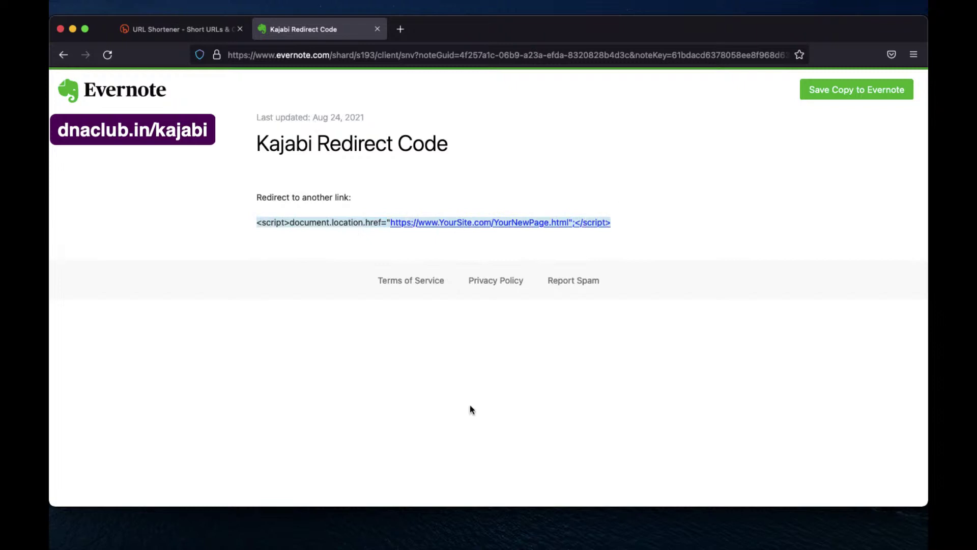
left_click_drag(615, 224, 256, 223)
key("super+c")
- Add a Custom Code section to the new page in the Kajabi editor
left_click(462, 524)
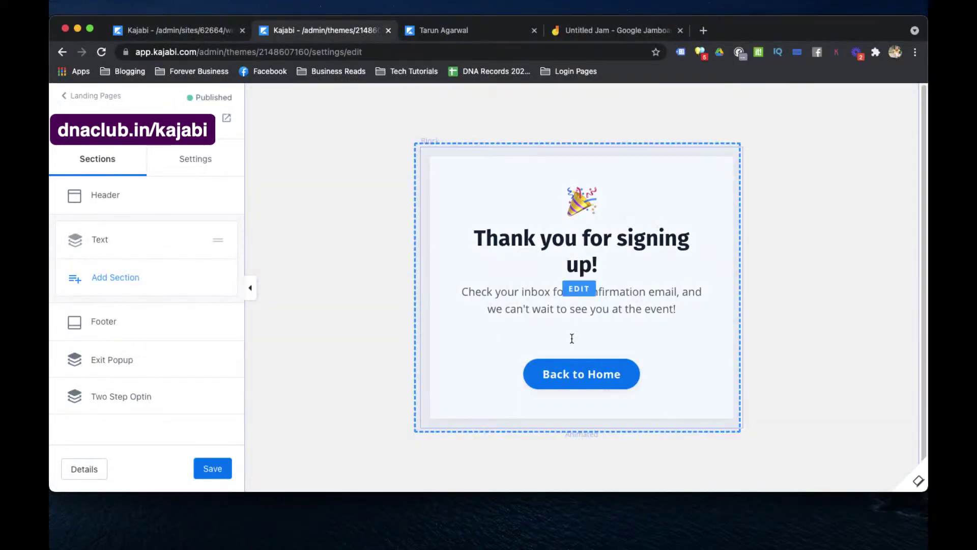
left_click(110, 279)
scroll(191, 362, "down", 15)
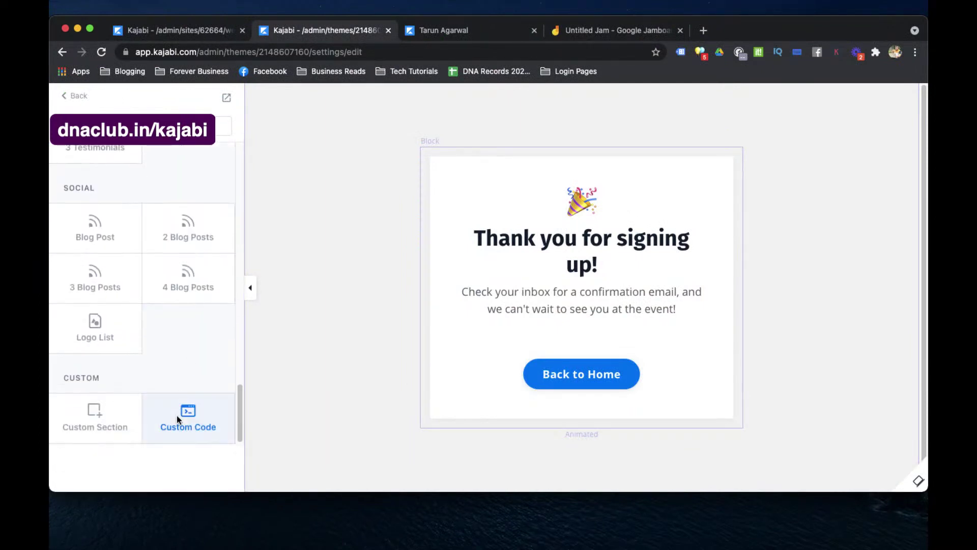
left_click(190, 429)
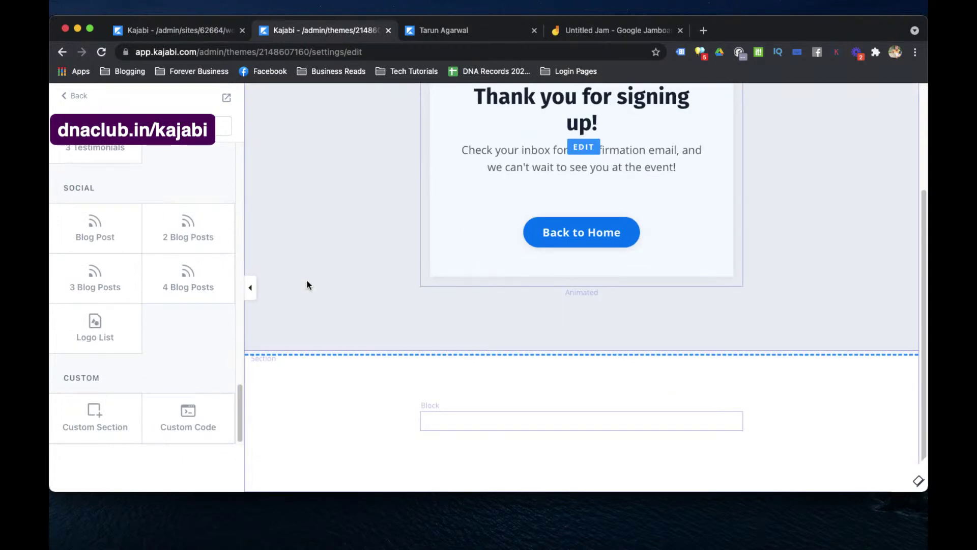
- Replace the code block's placeholder with the redirect script and select its sample URL
left_click(478, 413)
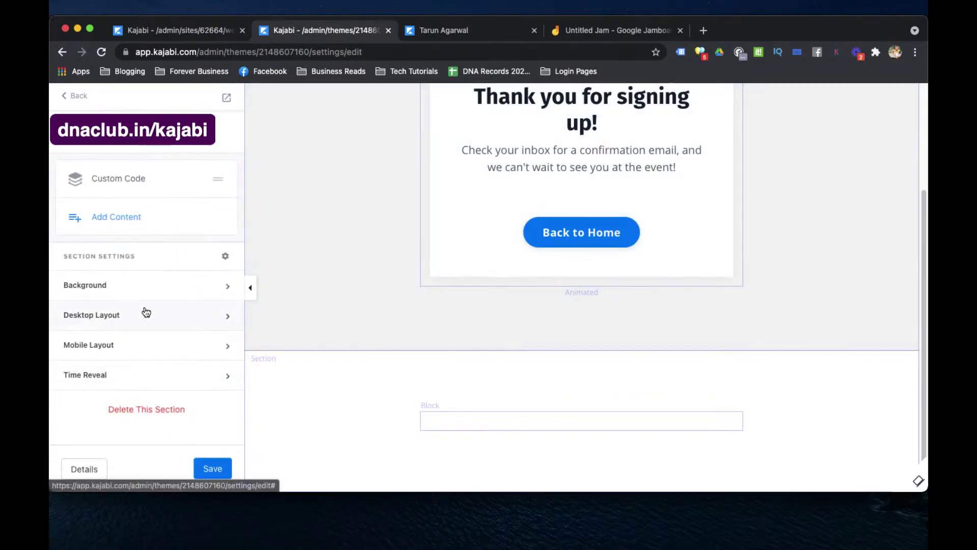
left_click(116, 181)
left_click(77, 255)
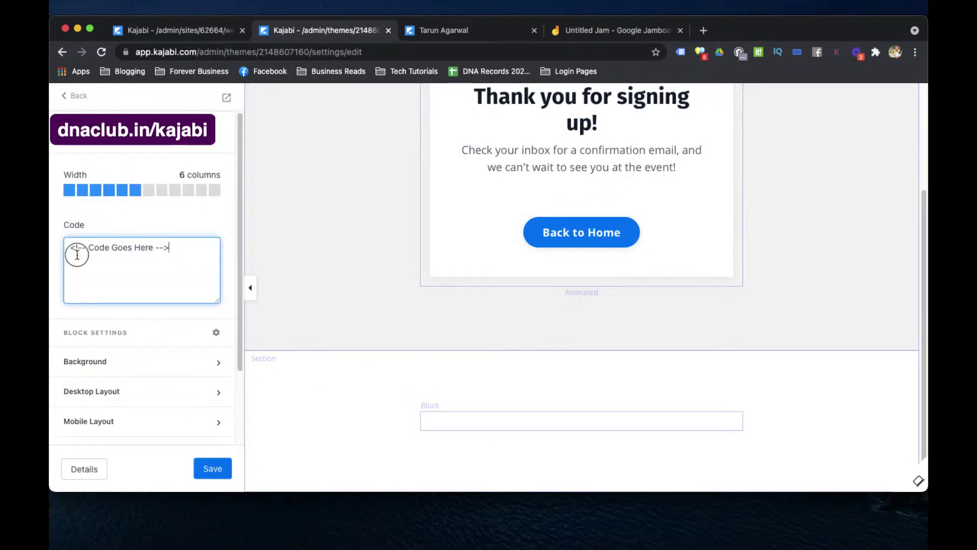
triple_click(76, 254)
key("BackSpace")
key("super+v")
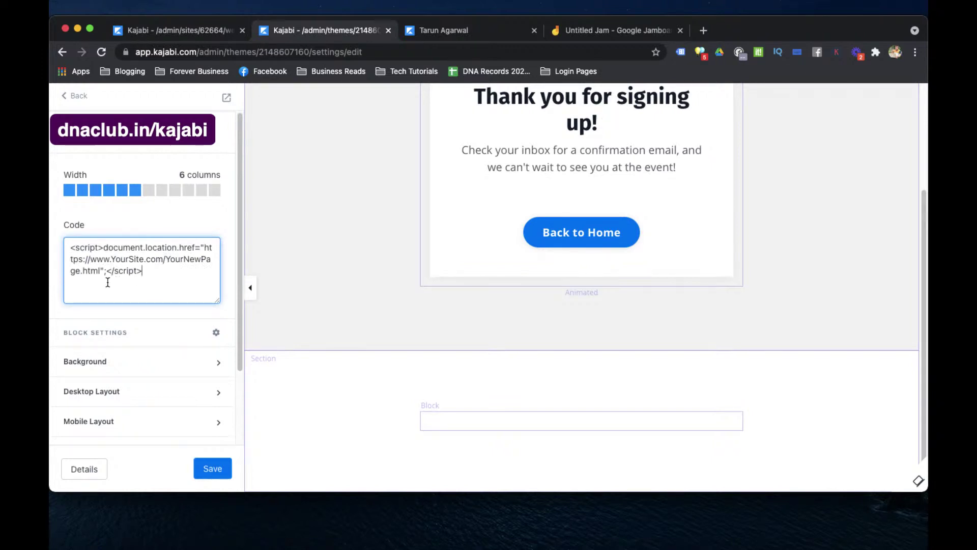
left_click(100, 268)
left_click_drag(100, 268, 205, 248)
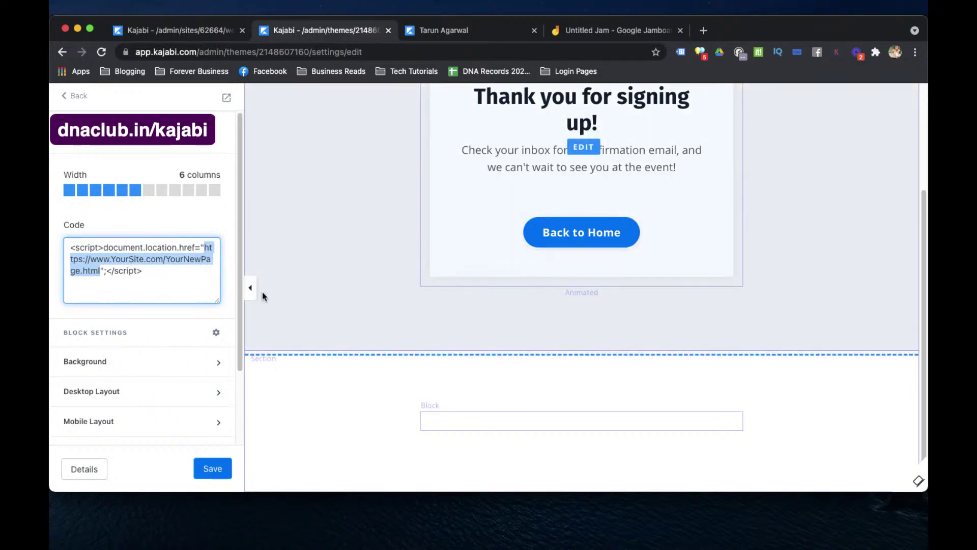
- Select the live podcast page's full address to copy it
left_click(456, 32)
left_click(303, 52)
left_click(303, 52)
key("super+a")
key("super+c")
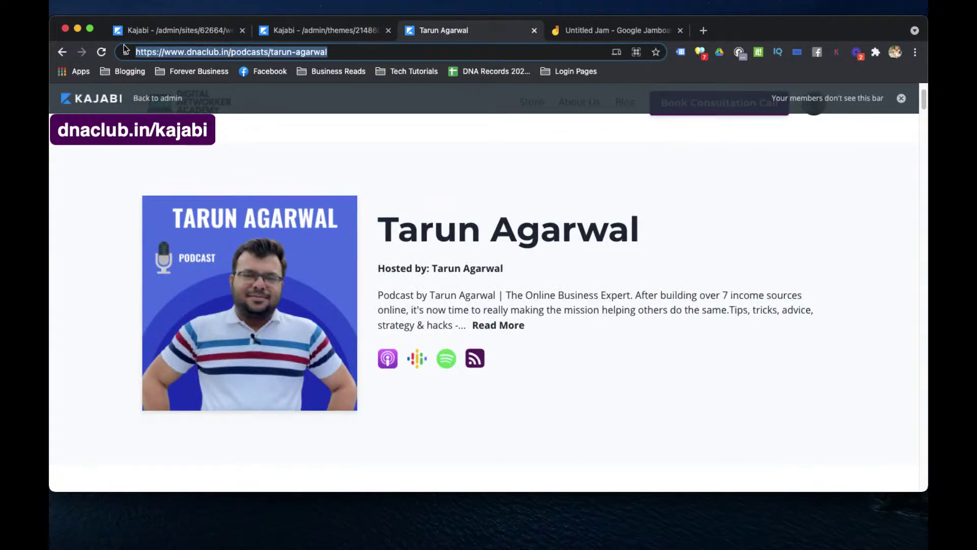
left_click(323, 31)
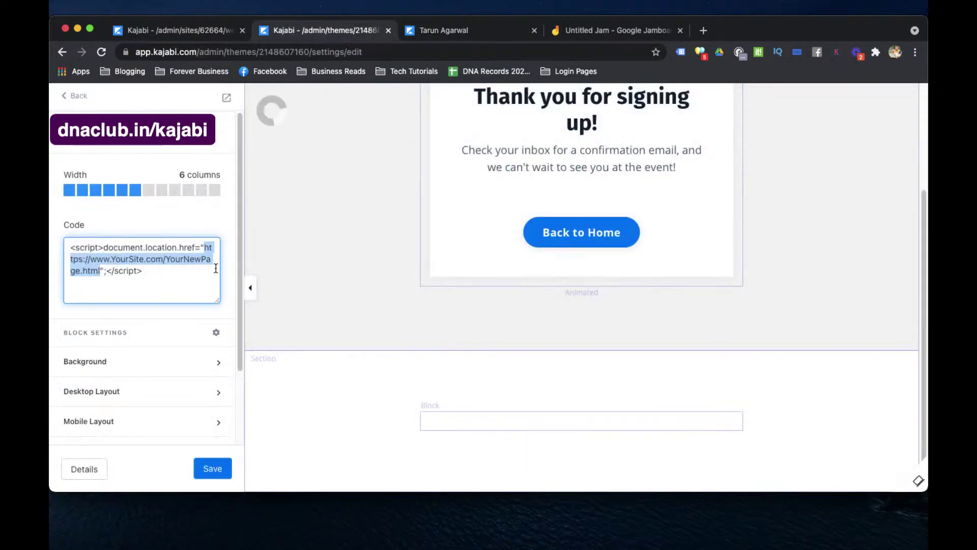
key("super+v")
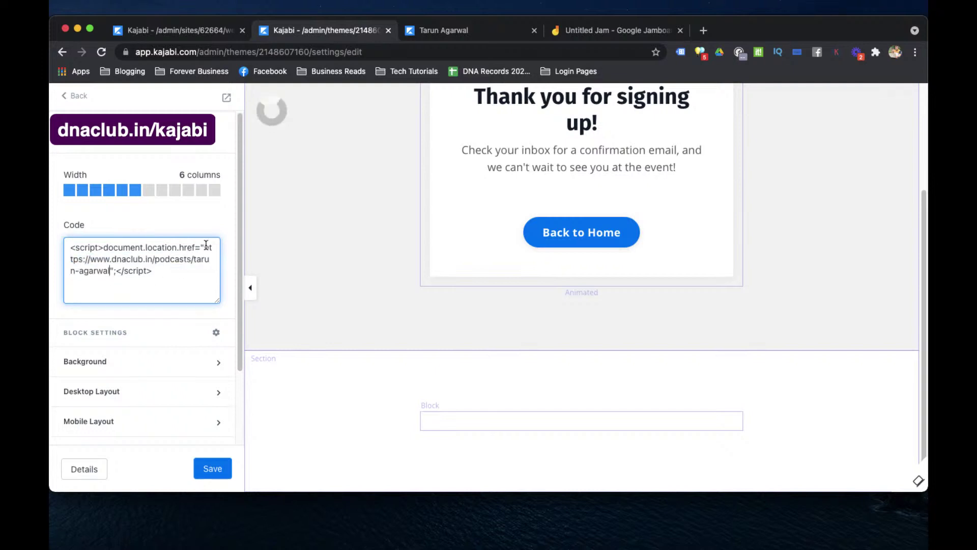
double_click(202, 247)
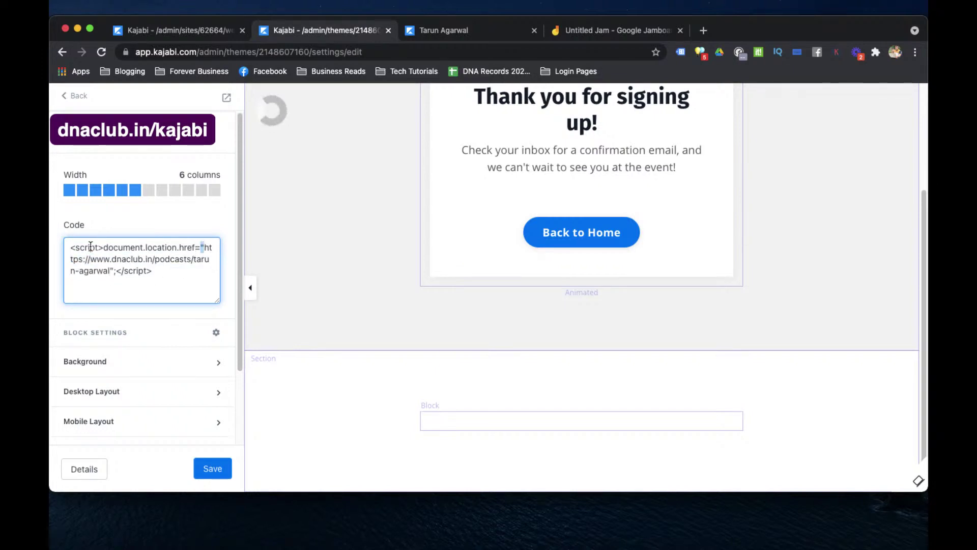
left_click(162, 267)
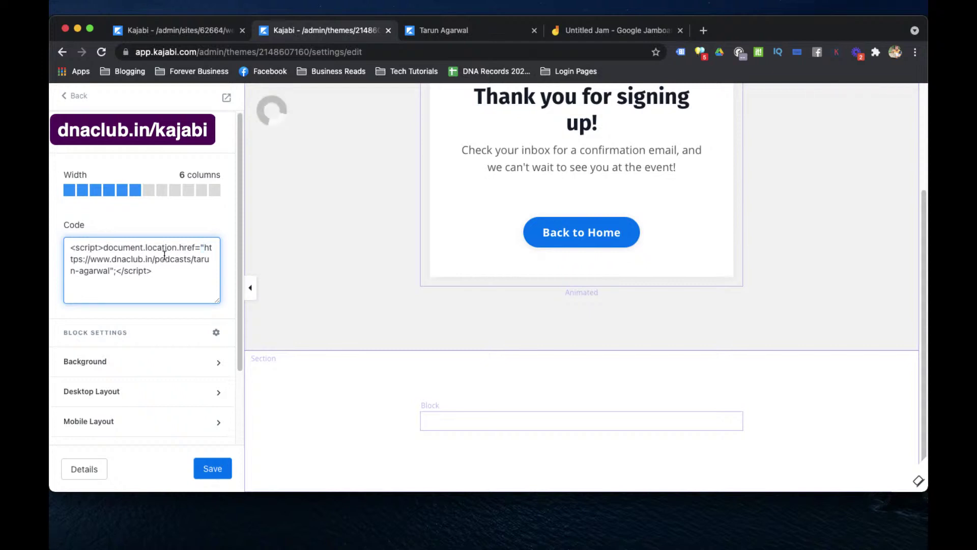
left_click(213, 468)
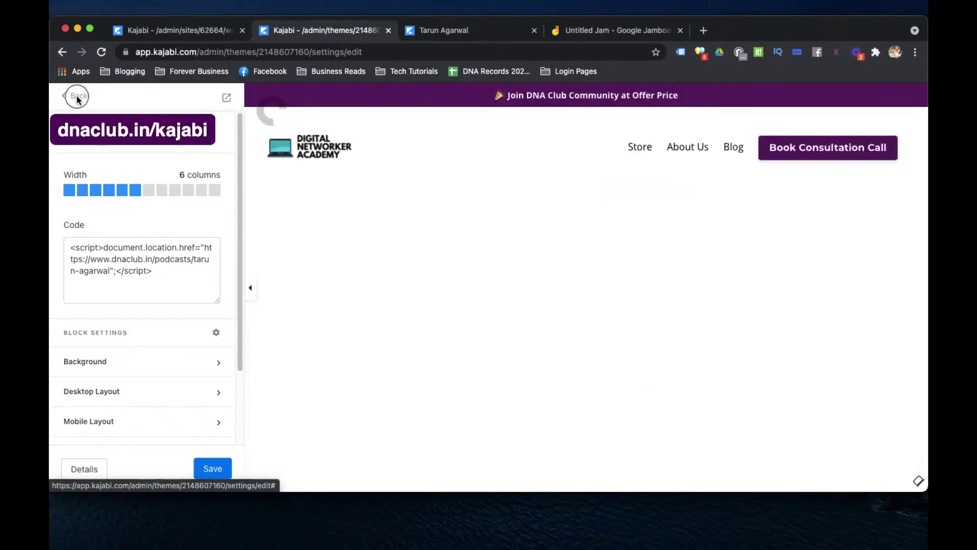
- Back out of the code block and sections to the landing pages list showing RD-Podcast
left_click(77, 97)
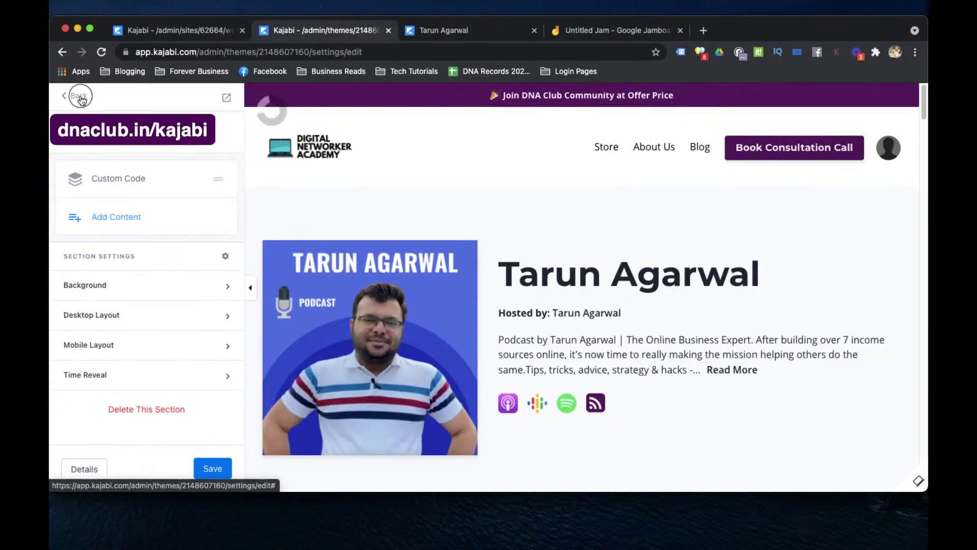
left_click(80, 98)
left_click(86, 98)
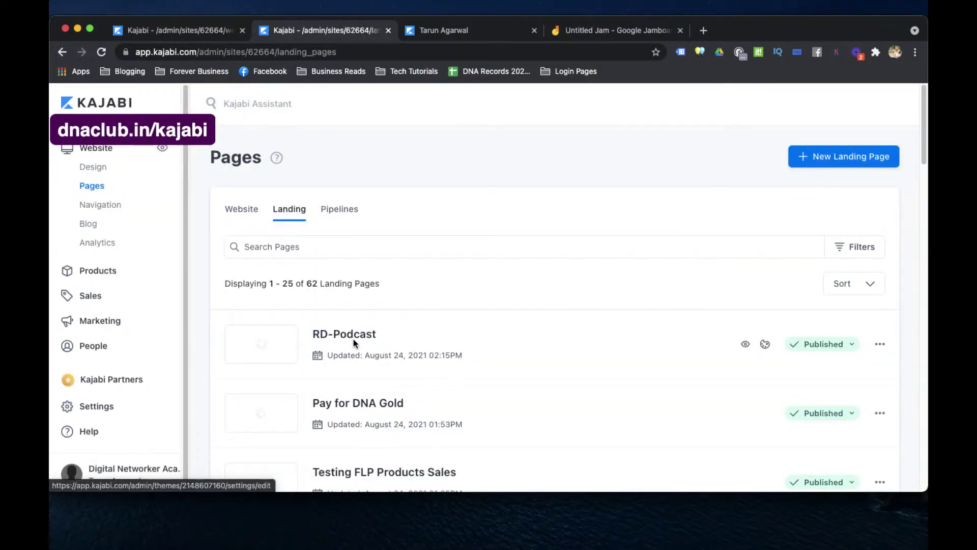
- Open the RD-Podcast row's actions menu and choose Edit details
scroll(598, 331, "down", 1)
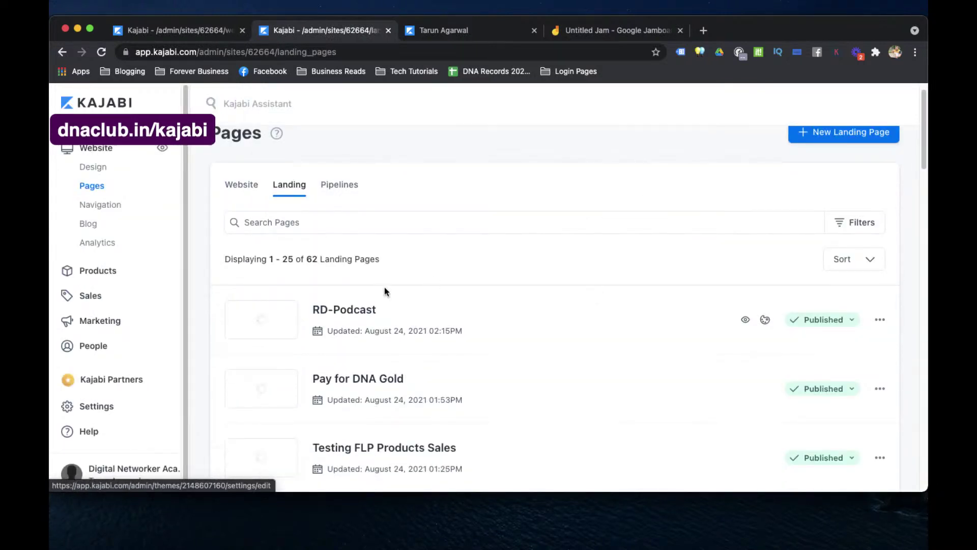
left_click(880, 321)
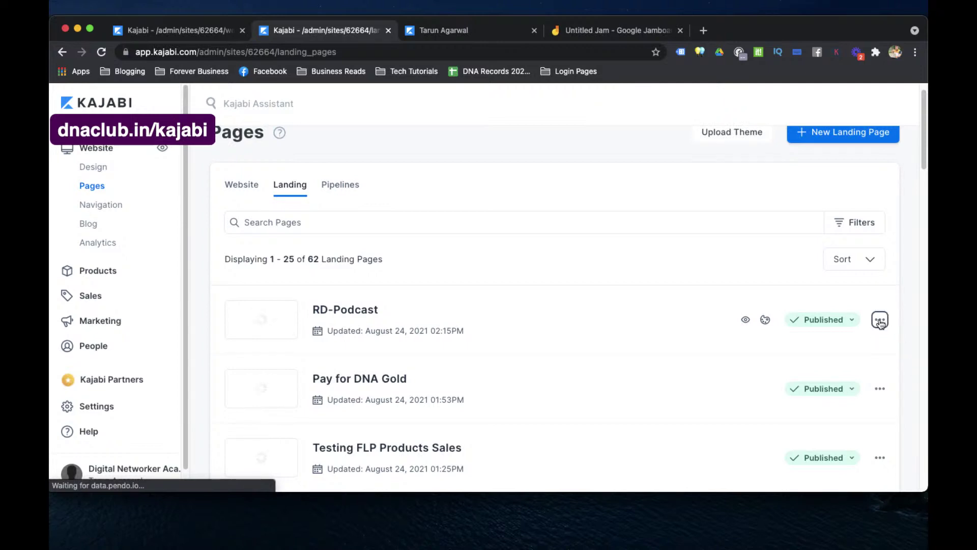
left_click(879, 318)
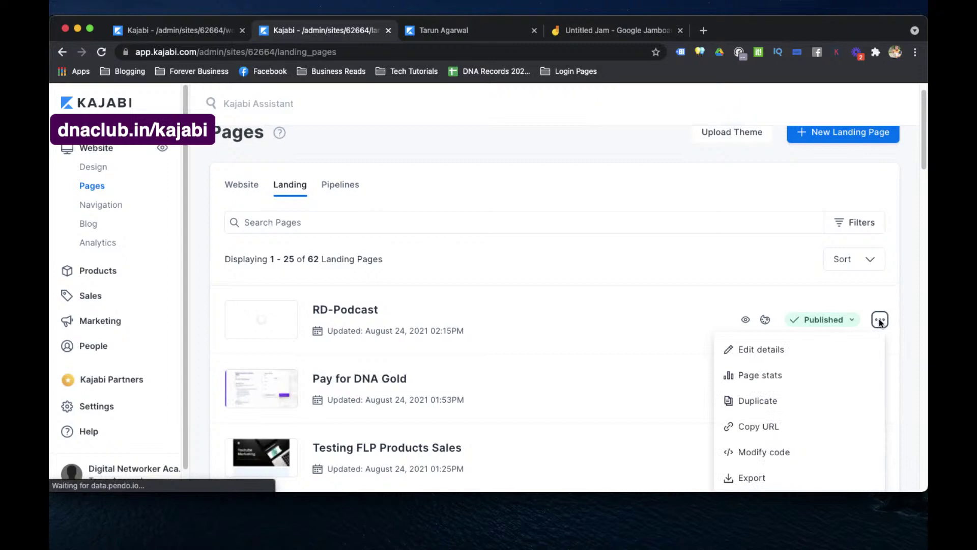
left_click(768, 353)
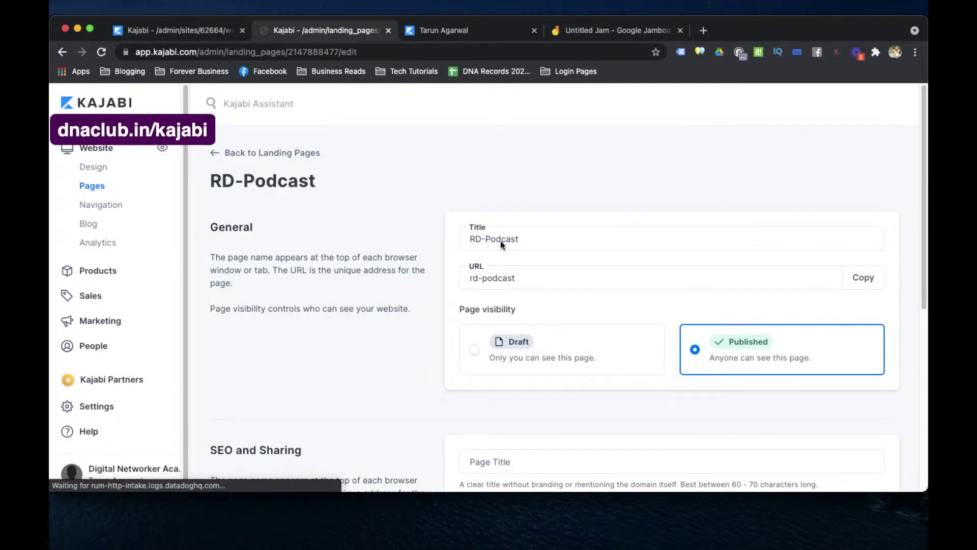
- Replace the RD-Podcast page's URL slug 'rd-podcast' with 'podcast' and save the settings
left_click(481, 234)
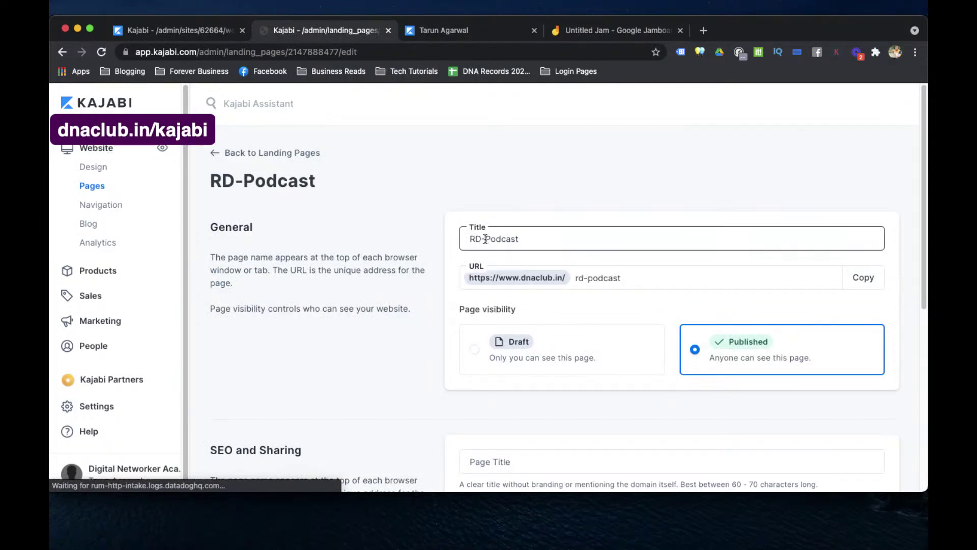
left_click(620, 281)
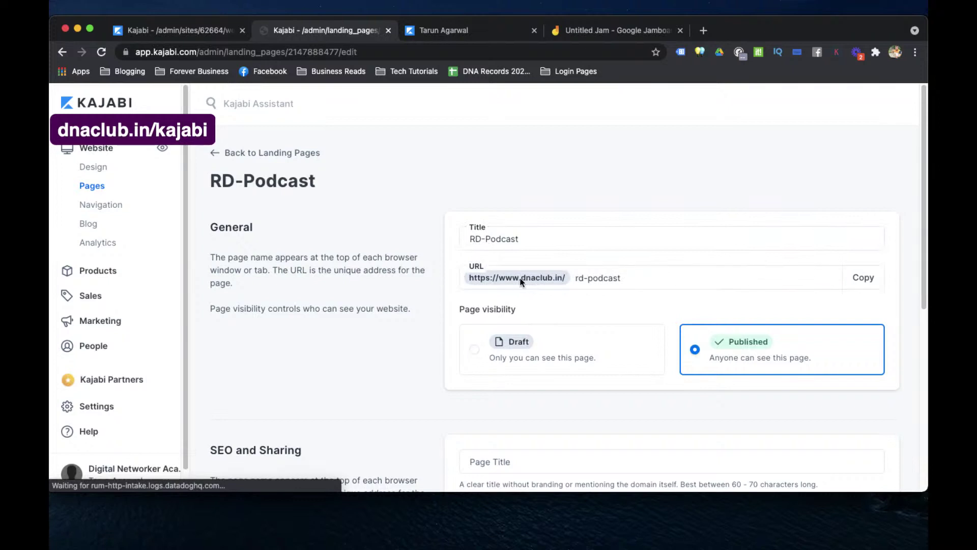
left_click(627, 279)
left_click_drag(623, 278, 578, 278)
key("BackSpace")
key("BackSpace")
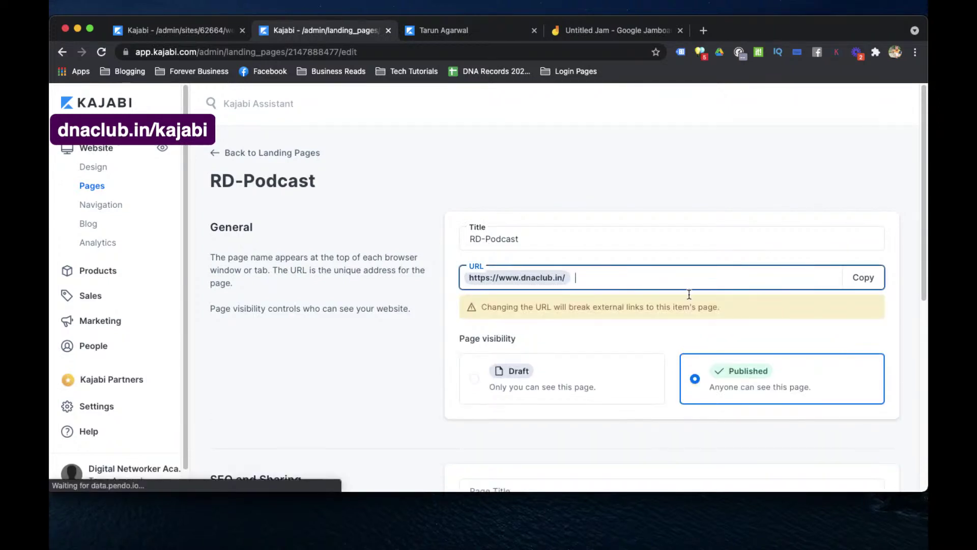
type("podcast")
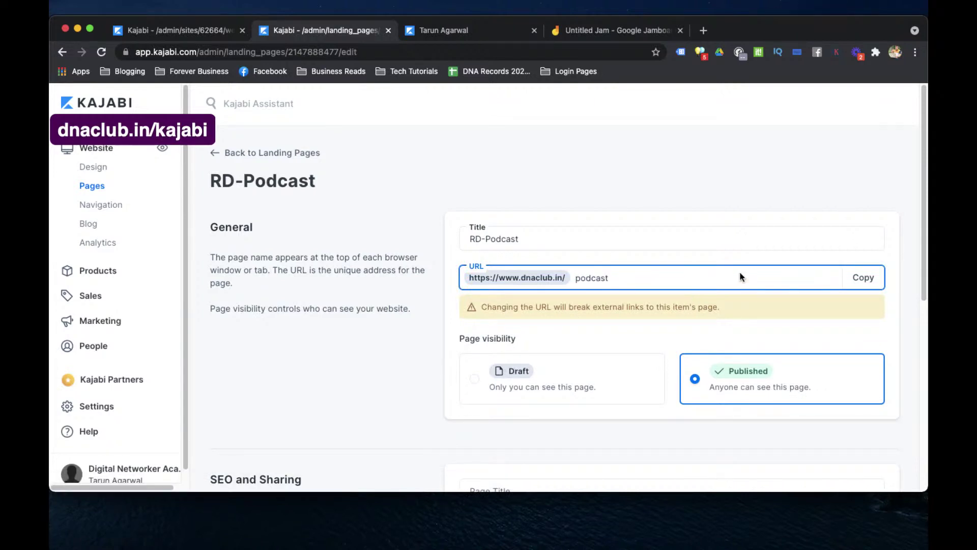
left_click(848, 236)
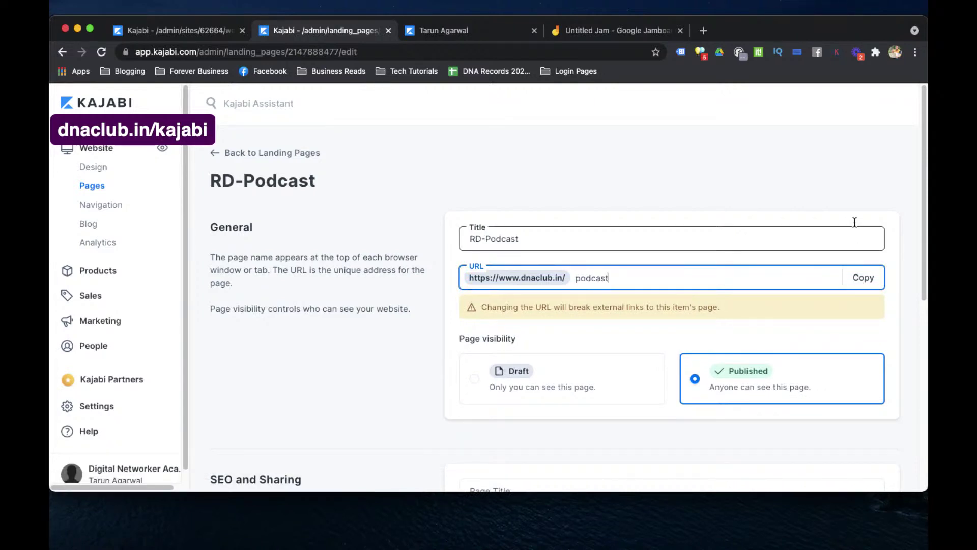
scroll(814, 386, "down", 10)
left_click(864, 462)
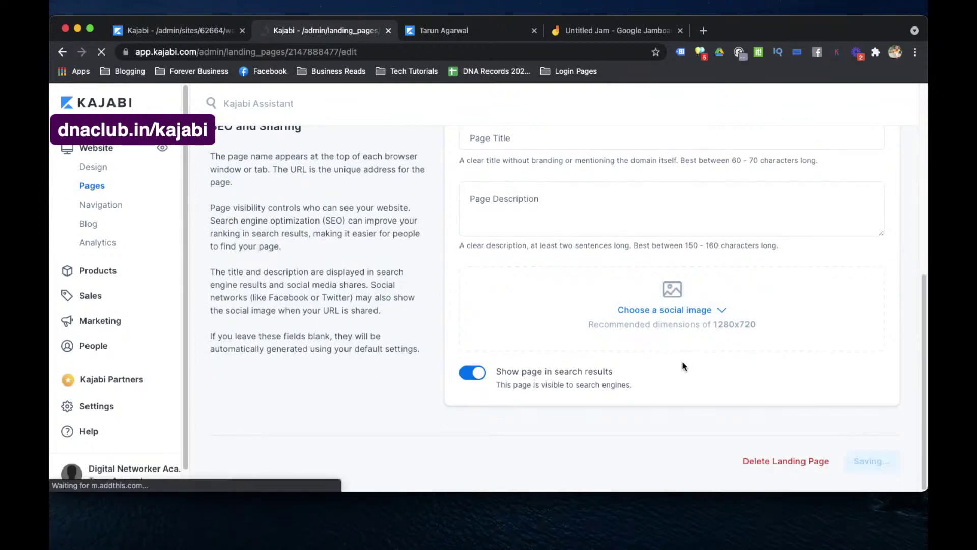
scroll(549, 318, "up", 10)
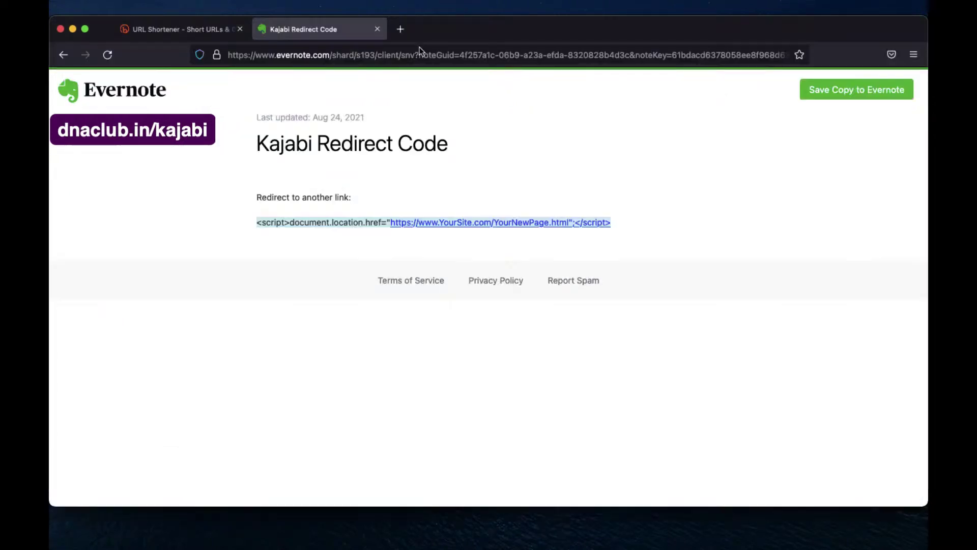
- Visit dnaclub.in/podcast in a new Firefox tab to test the redirect to the podcast page
key("super+t")
type("dnaclub.in/")
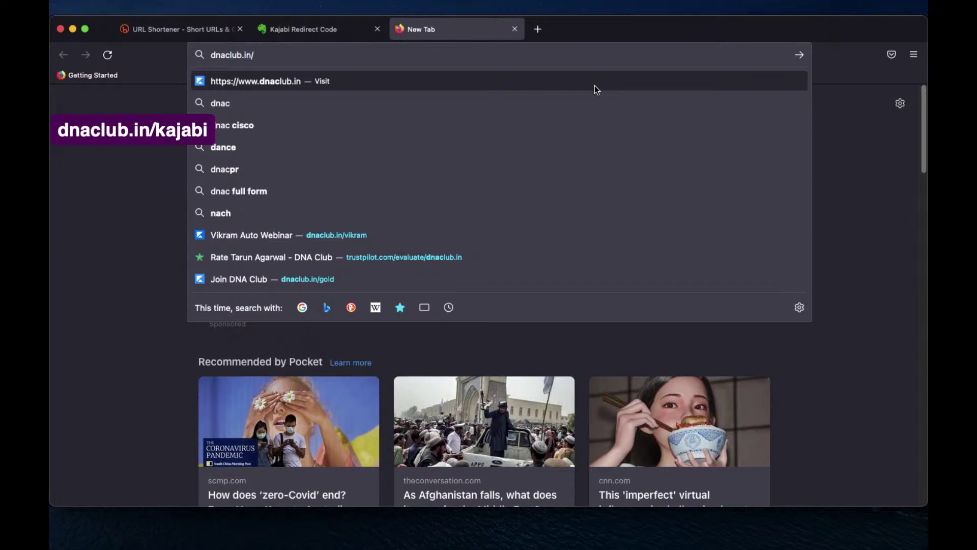
type("podcasts")
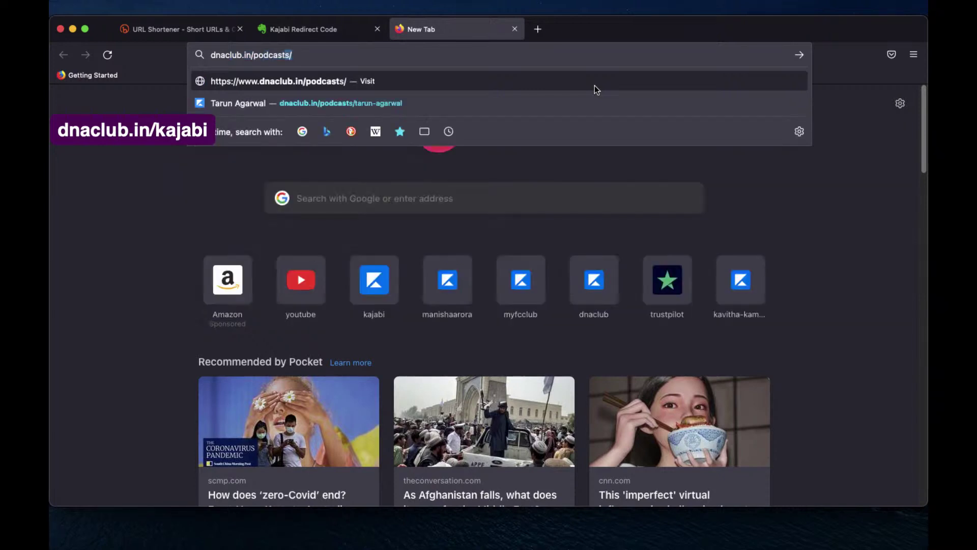
key("BackSpace")
key("BackSpace")
key("Return")
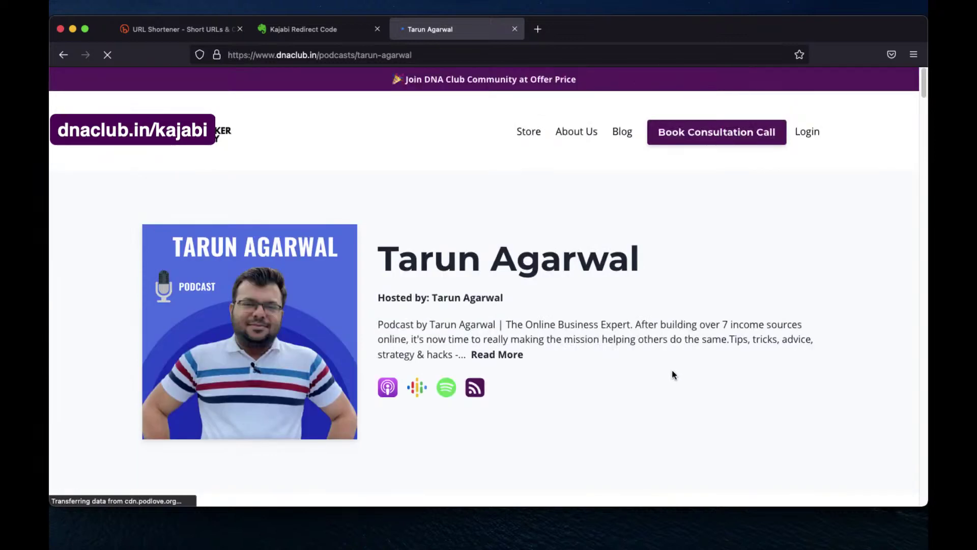
left_click(455, 528)
left_click(616, 279)
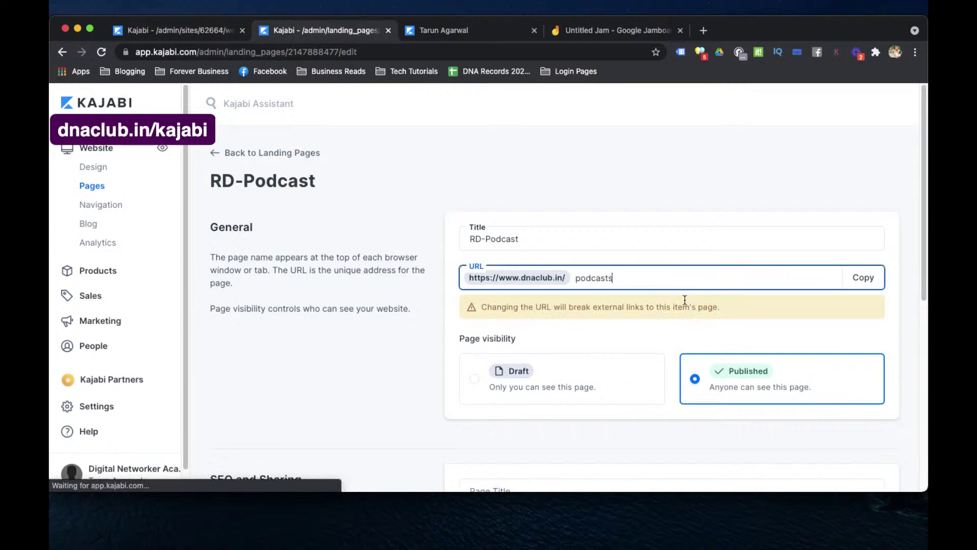
- Save the RD-Podcast page settings with the URL slug 'podcasts'
scroll(772, 376, "down", 10)
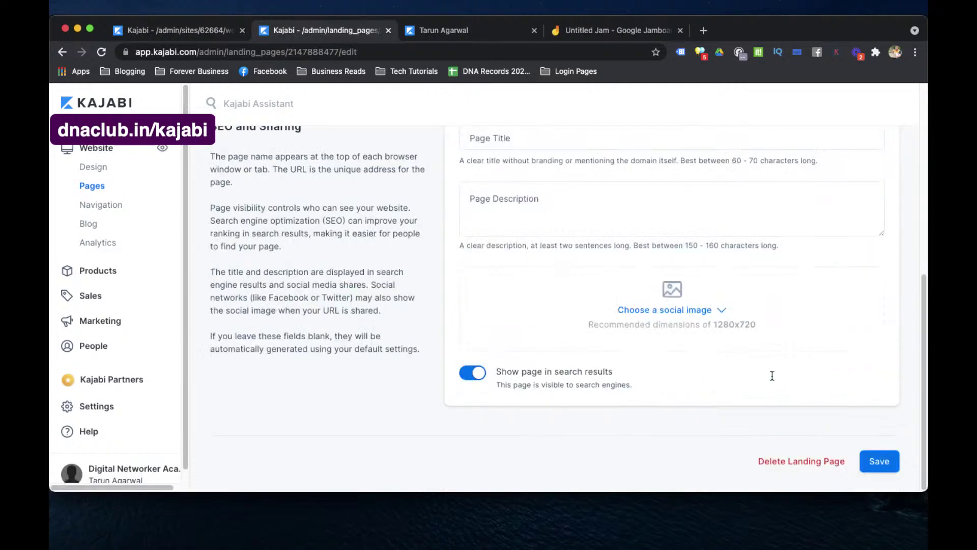
left_click(865, 465)
left_click(629, 282)
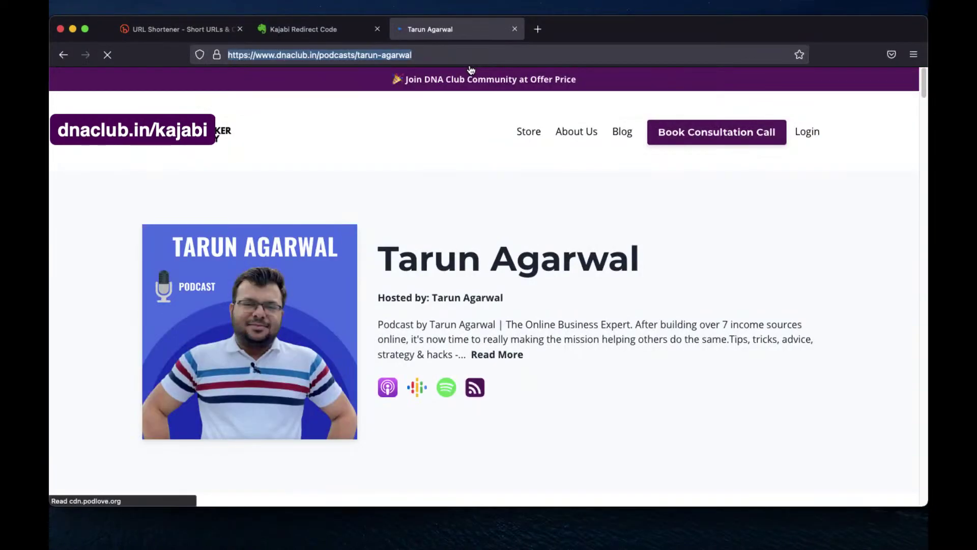
left_click(492, 55)
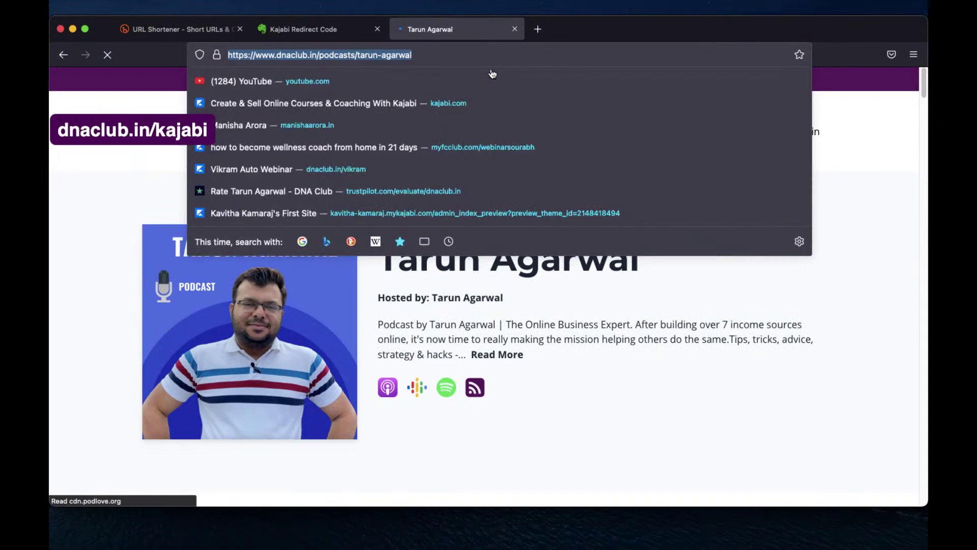
- Load dnaclub.in/podcasts and confirm it redirects to the live podcast page
type("dnaclub.in/po")
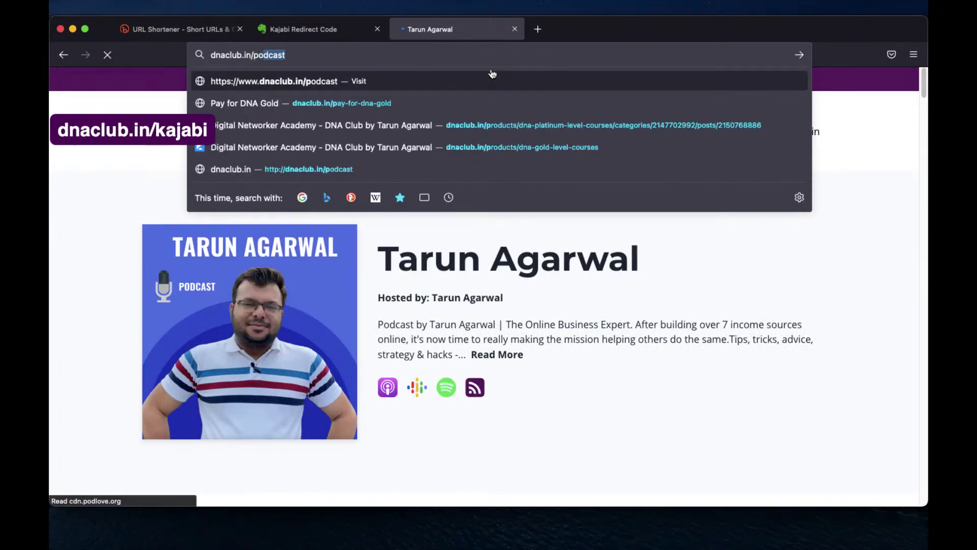
key("Return")
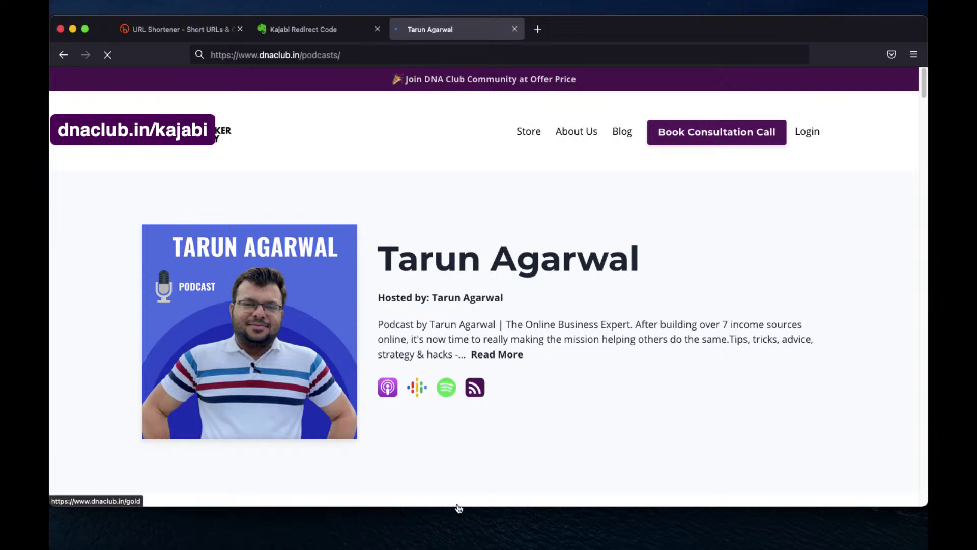
left_click(454, 522)
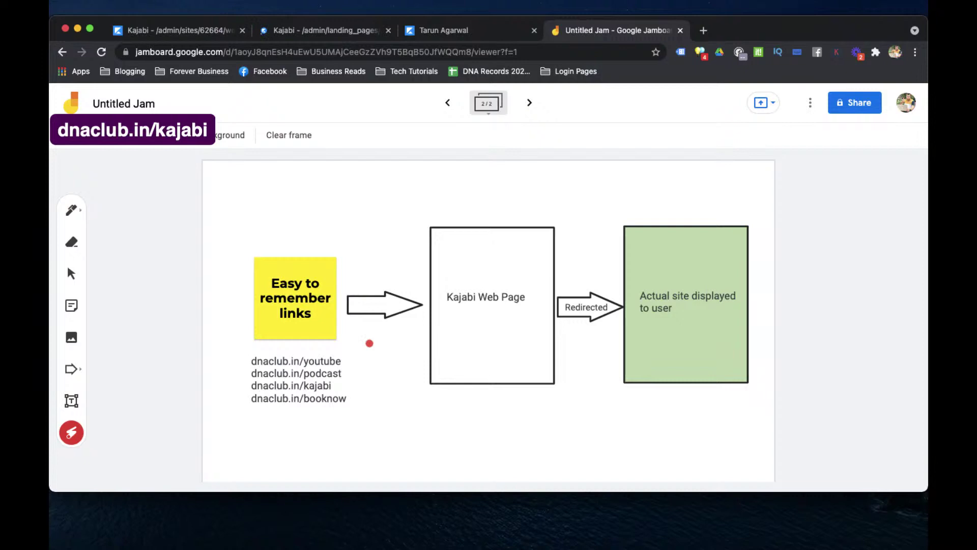
- Point out the podcast and kajabi dnaclub.in short links on the Jamboard redirect diagram
left_click_drag(349, 372, 353, 400)
left_click_drag(252, 354, 227, 406)
left_click(441, 37)
- Open Page stats for the RD-Podcast row from the landing pages list's actions menu
left_click(339, 34)
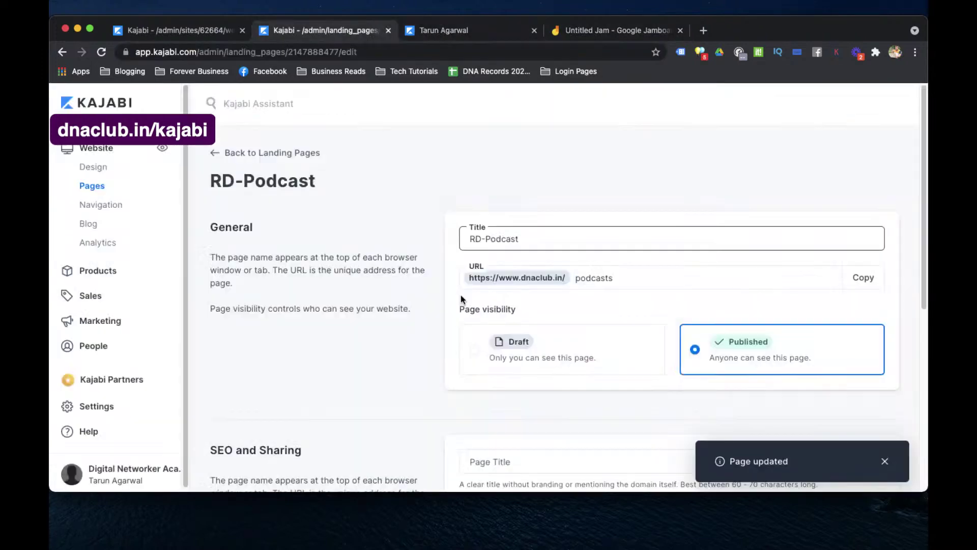
left_click(214, 153)
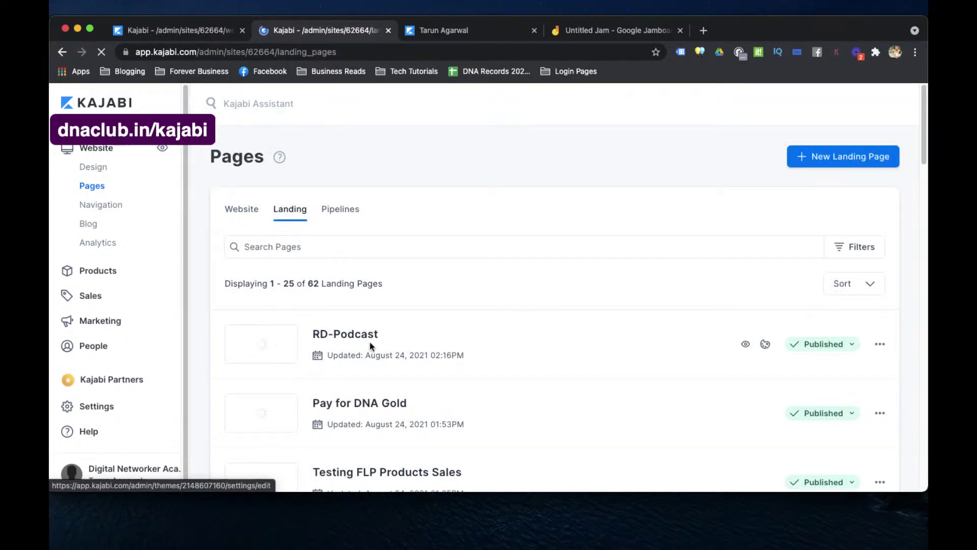
left_click(880, 346)
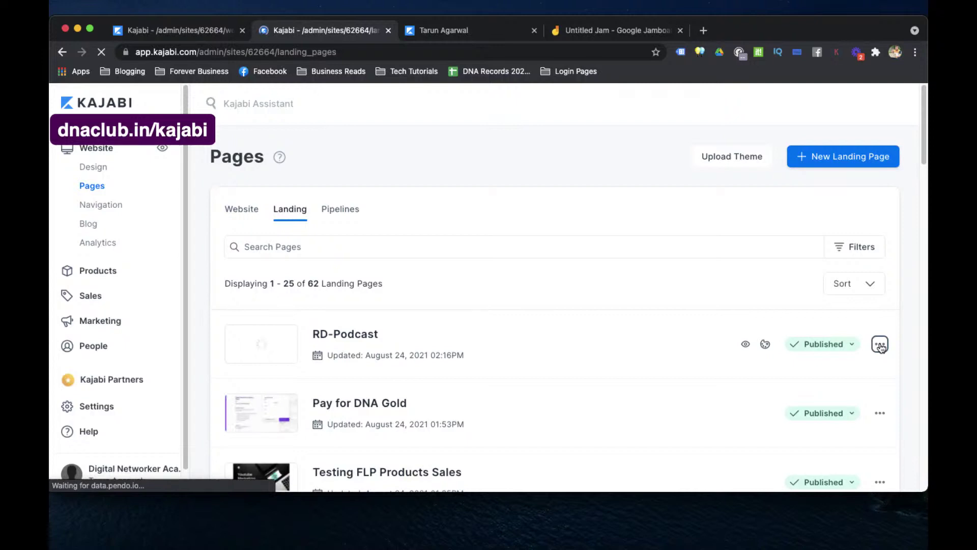
left_click(880, 345)
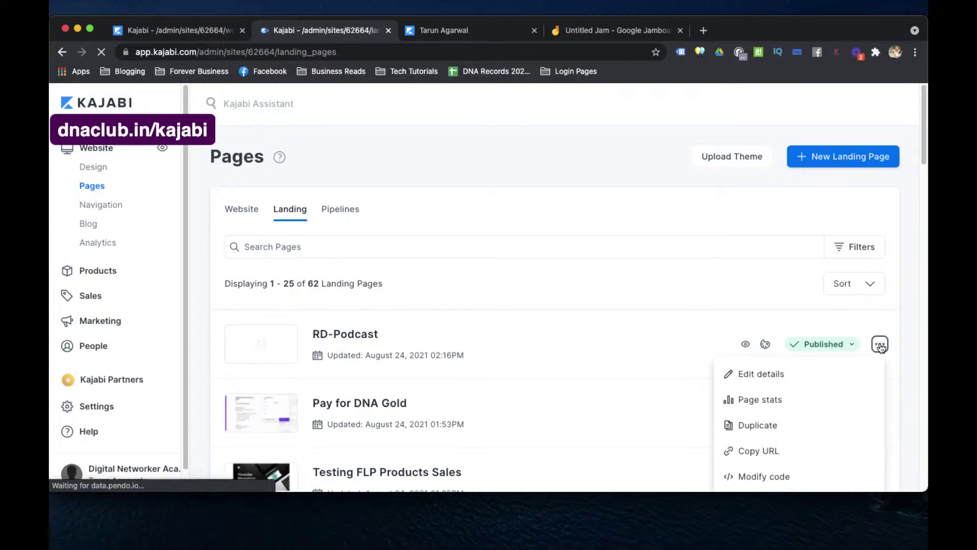
left_click(773, 402)
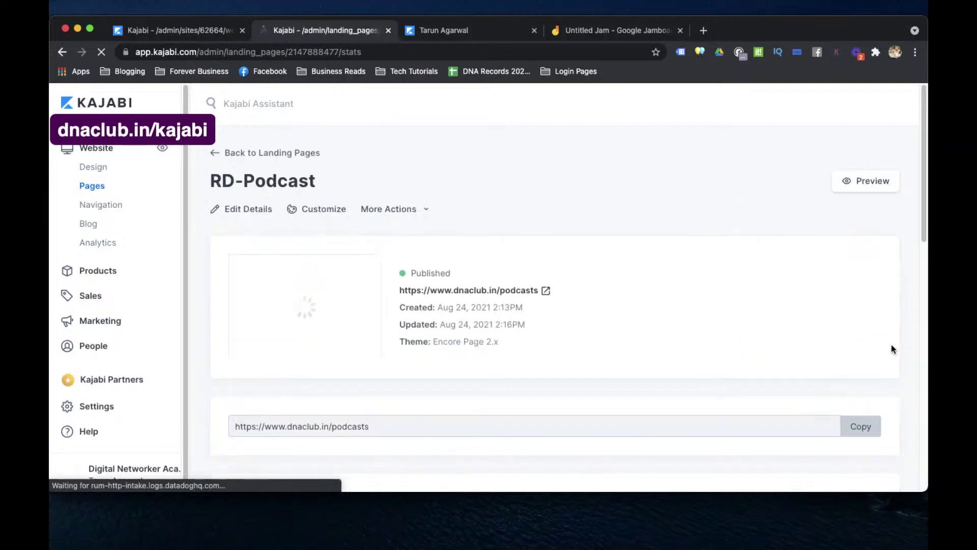
- Scroll through the RD-Podcast stats, highlighting the all-time views count of 2
scroll(612, 364, "down", 3)
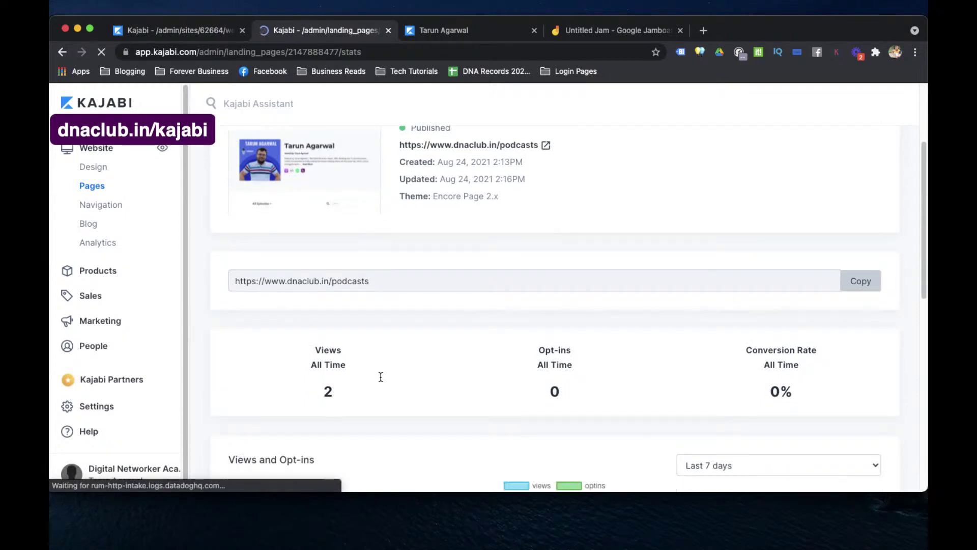
scroll(661, 412, "down", 4)
scroll(737, 416, "down", 3)
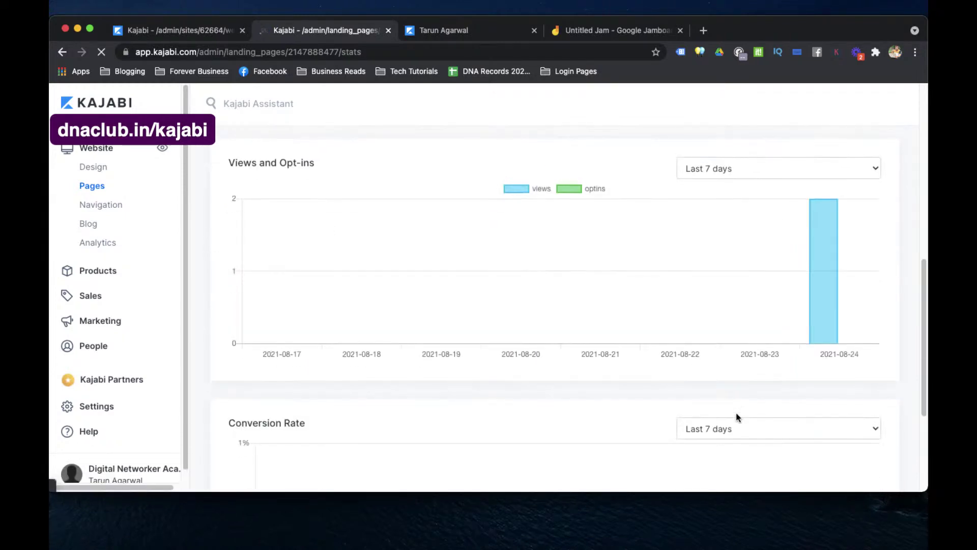
scroll(733, 415, "down", 4)
scroll(727, 410, "up", 10)
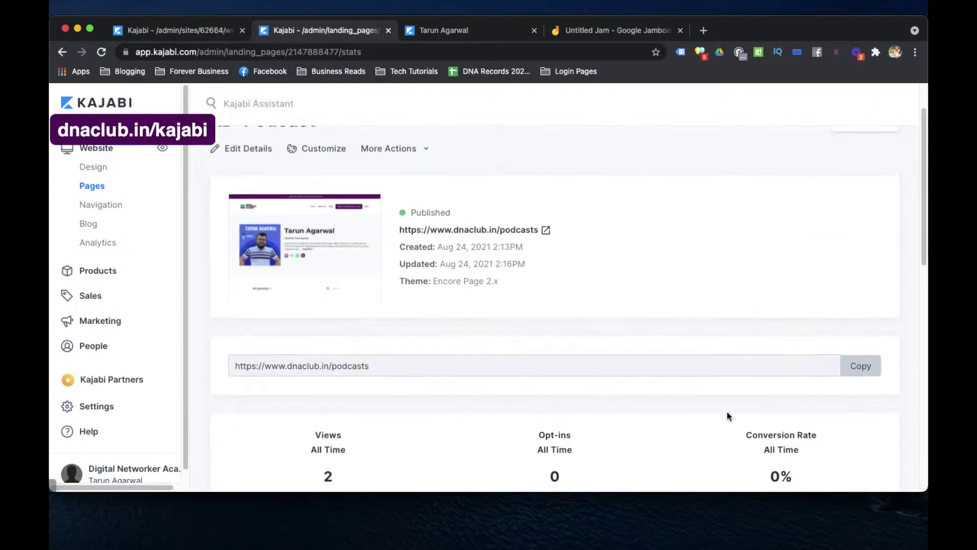
scroll(630, 356, "down", 3)
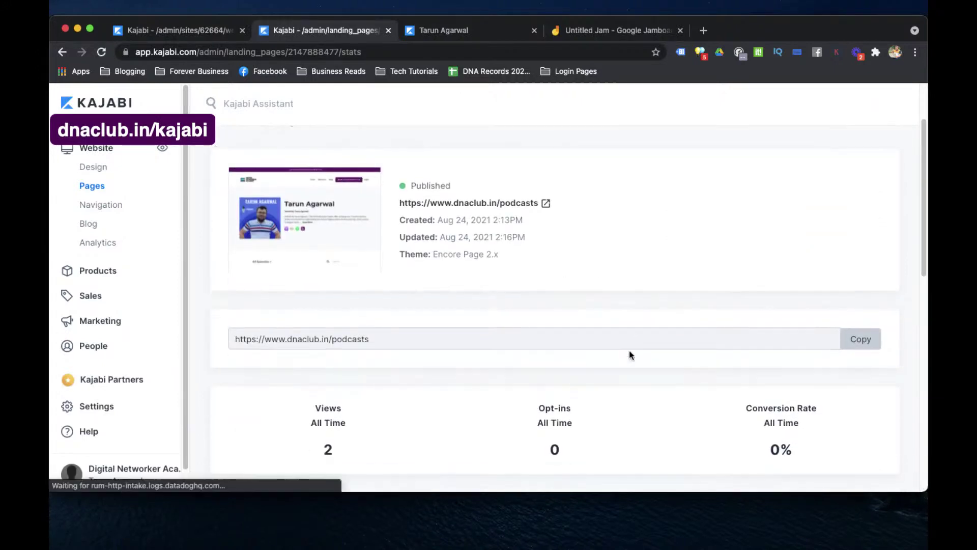
double_click(328, 312)
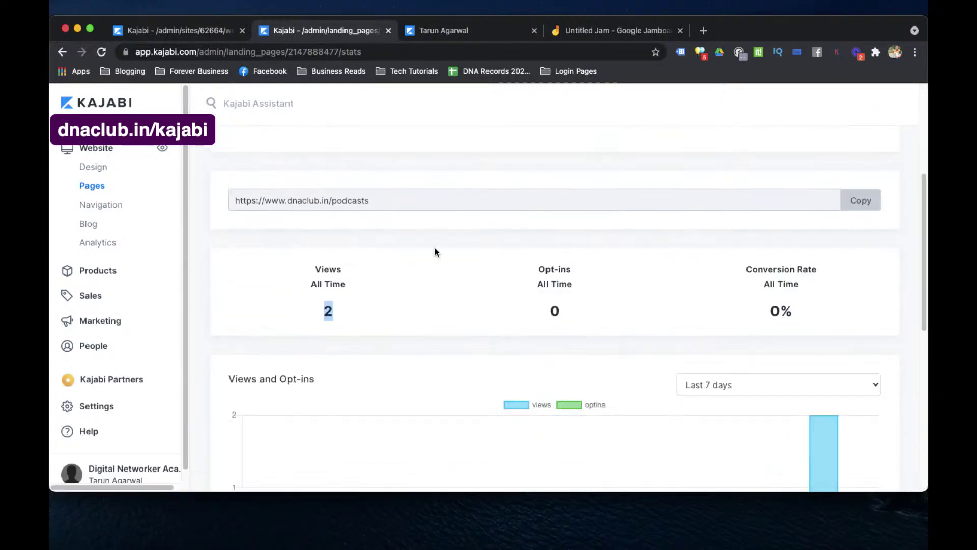
scroll(488, 321, "up", 5)
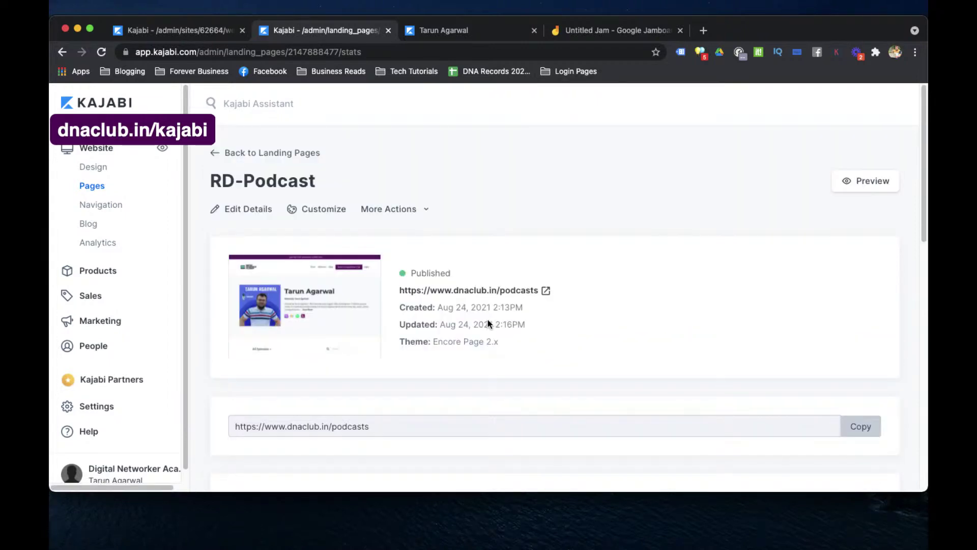
- Return to the landing pages list after briefly checking the Kajabi Redirect Code note
left_click(217, 156)
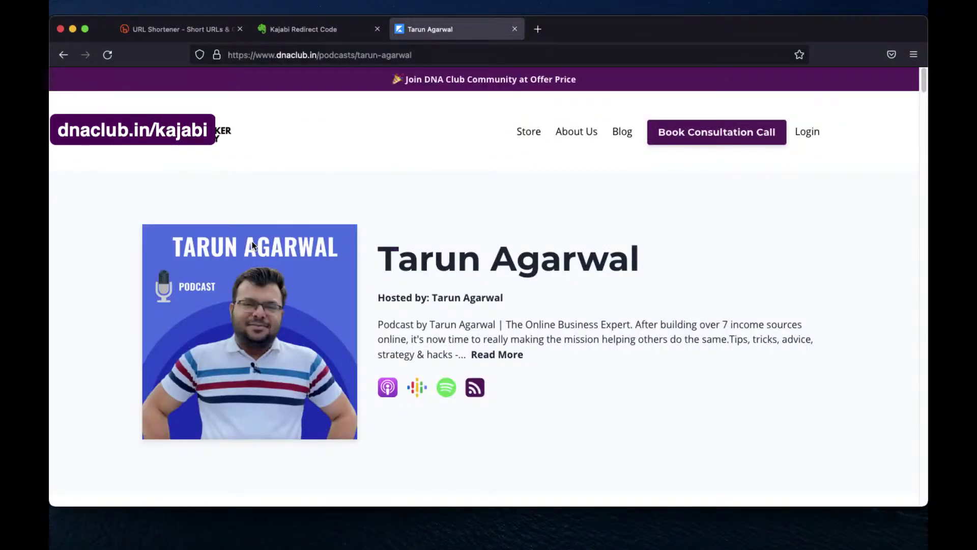
left_click(356, 29)
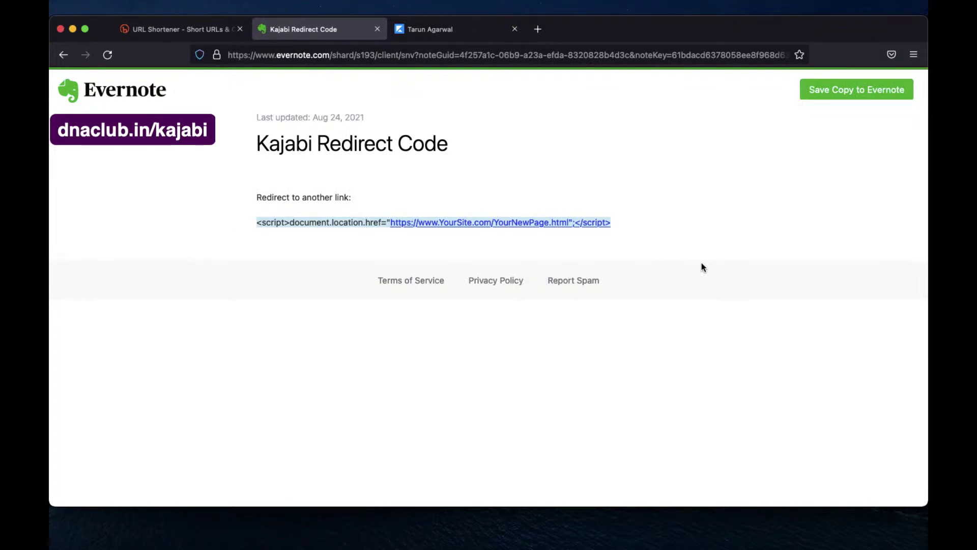
left_click(715, 233)
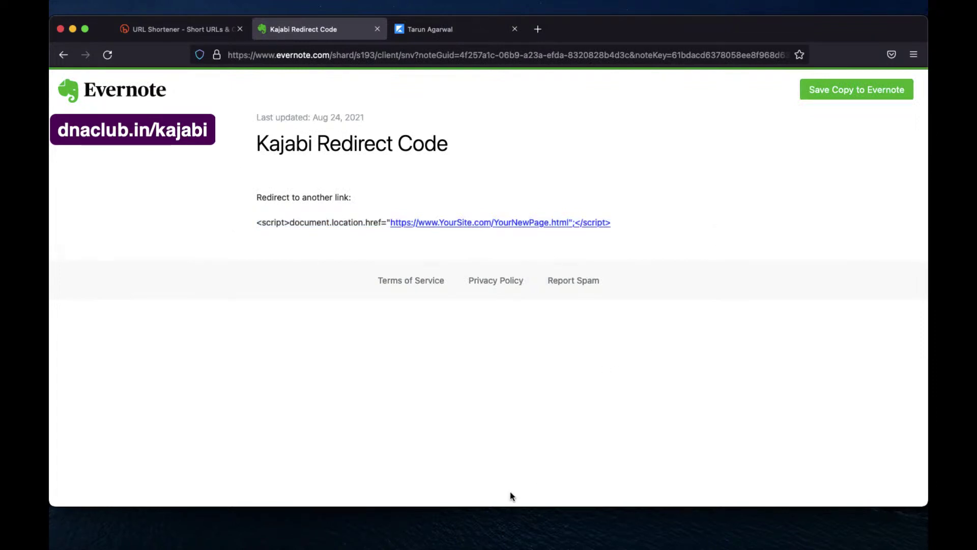
left_click(455, 524)
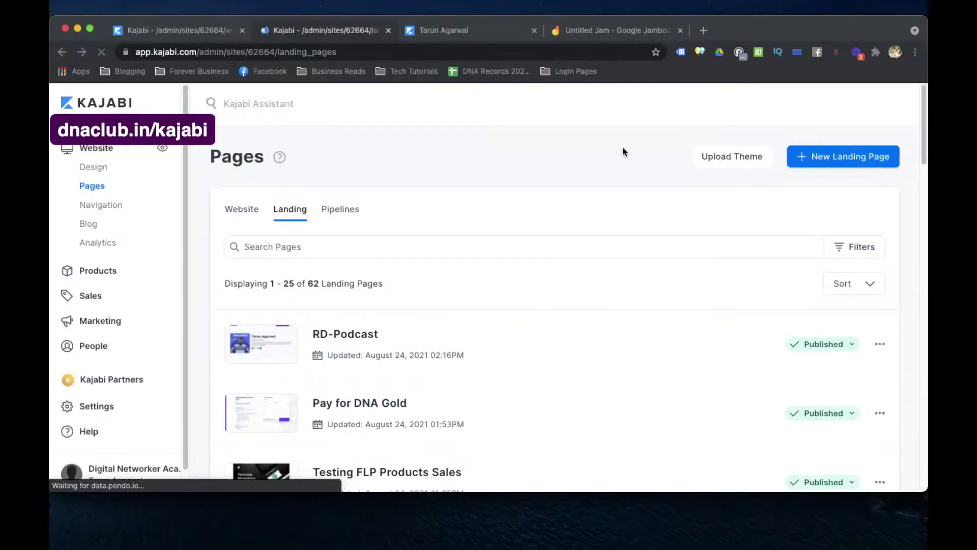
- Open dnaclub.in/kajabi in a new Chrome tab and scroll to the free-trial offer
left_click(704, 31)
type("dnaclub.in")
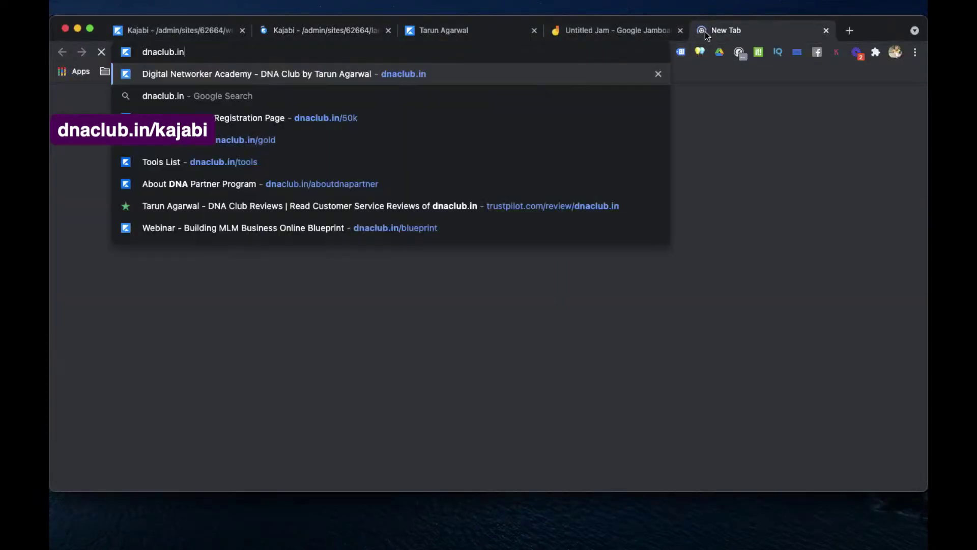
type("/kaja")
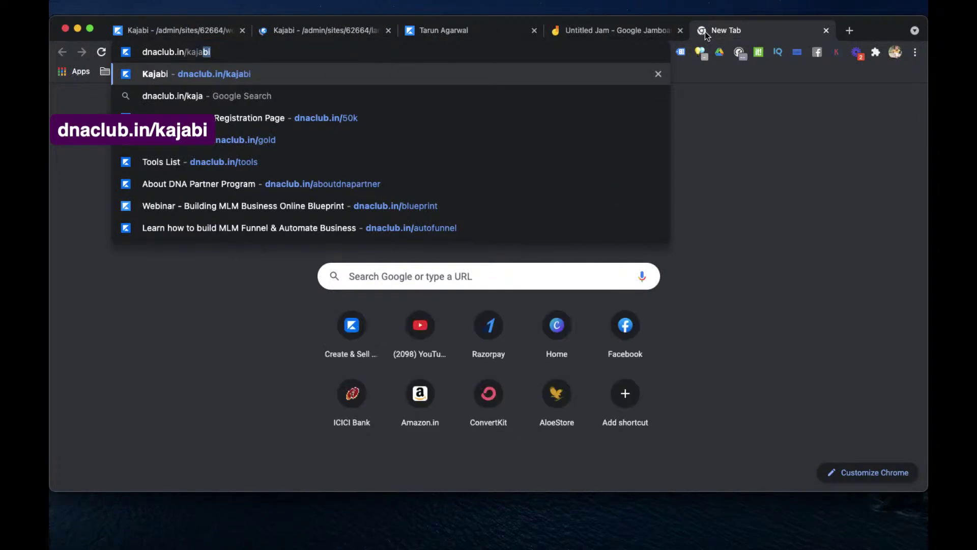
key("Return")
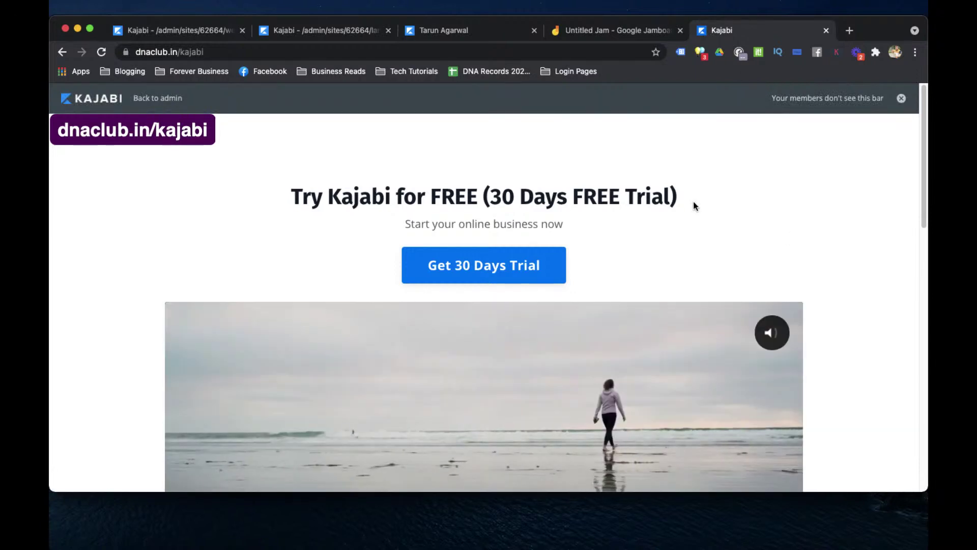
scroll(694, 206, "down", 2)
scroll(693, 206, "down", 8)
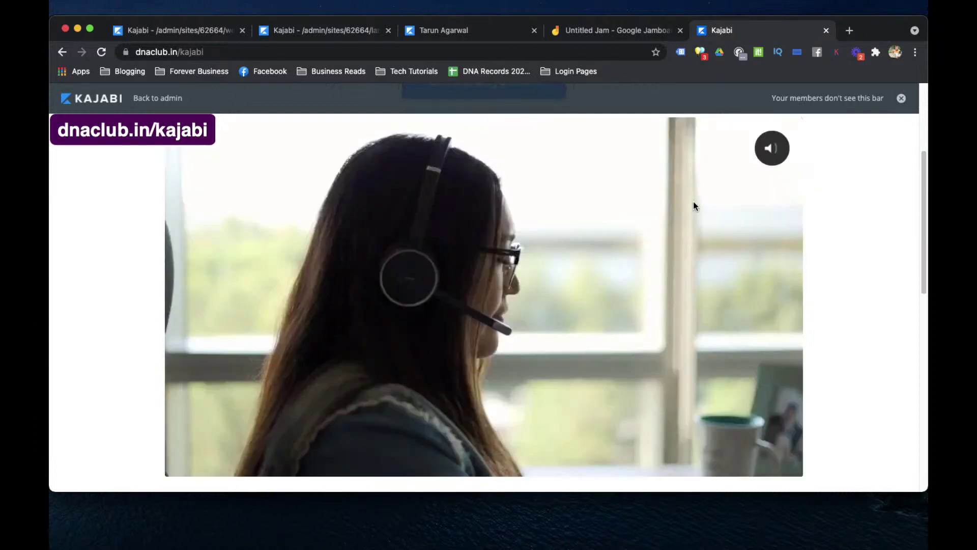
scroll(705, 304, "down", 8)
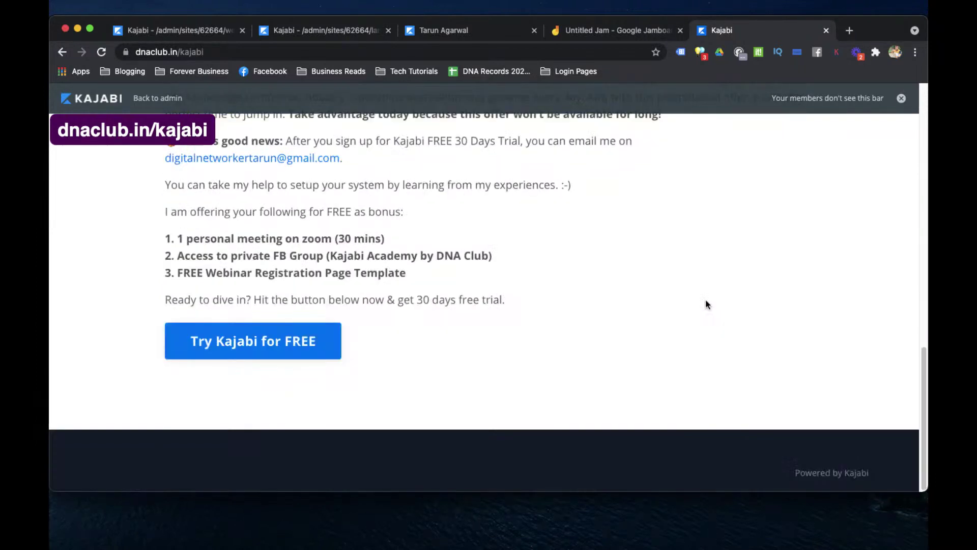
scroll(706, 300, "up", 20)
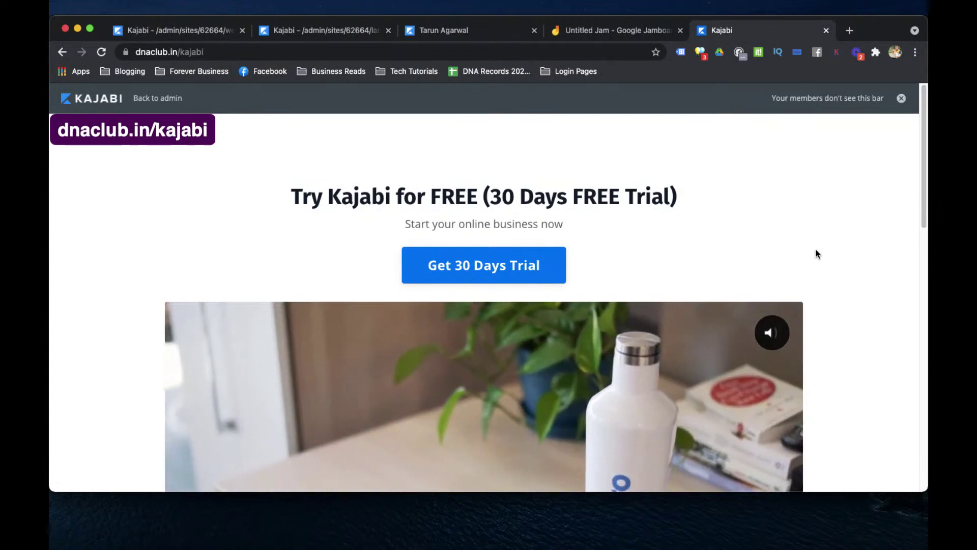
scroll(816, 237, "down", 10)
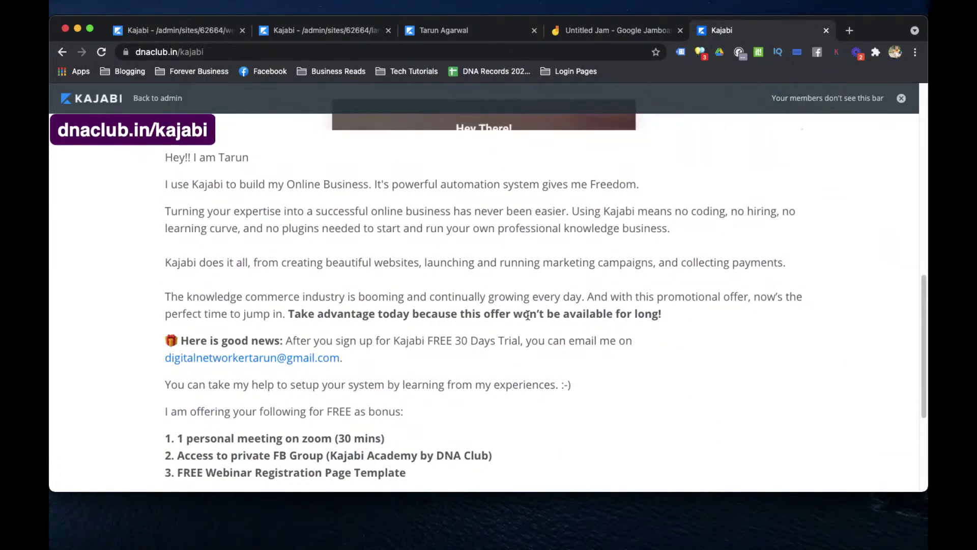
scroll(502, 334, "down", 3)
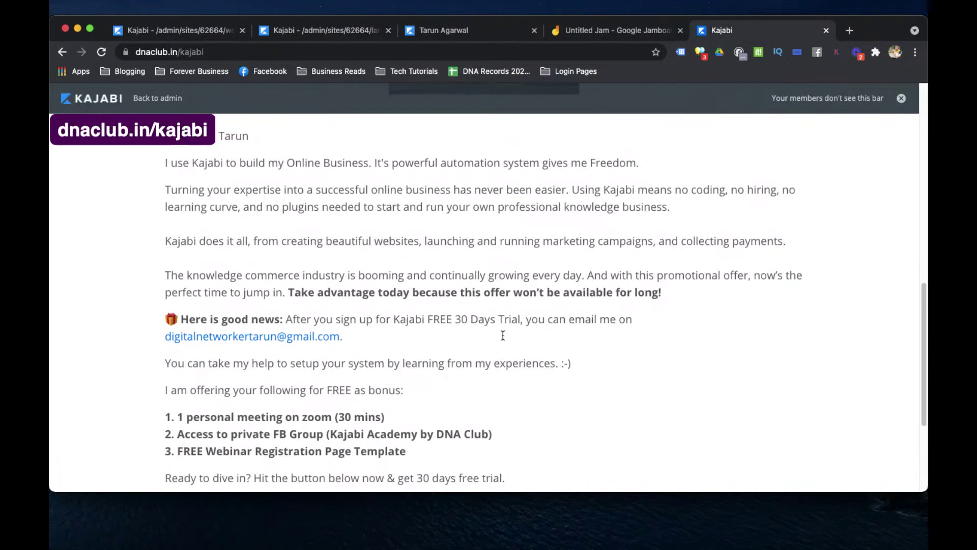
- Highlight the three bonuses: zoom meeting, private FB Group, and webinar template
left_click_drag(165, 334, 322, 365)
left_click(197, 371)
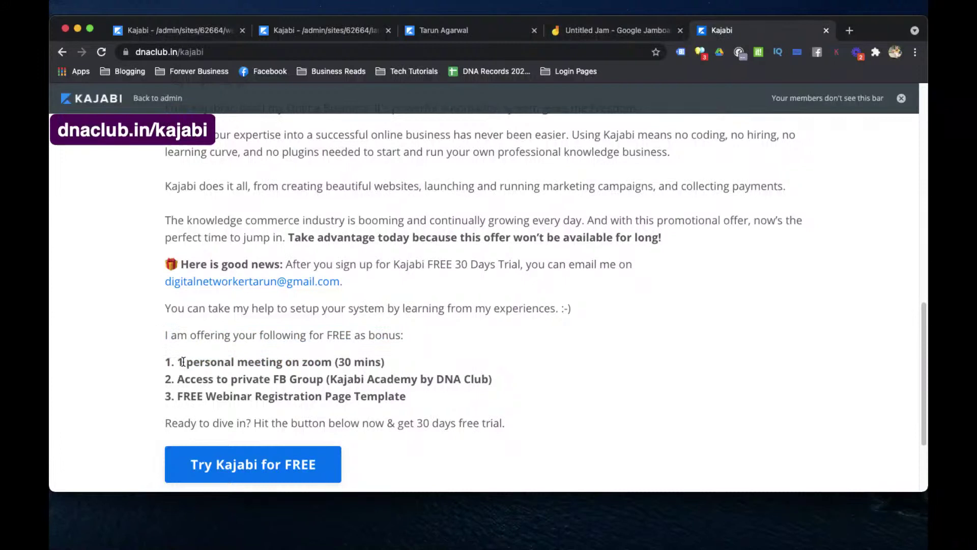
left_click_drag(182, 362, 390, 368)
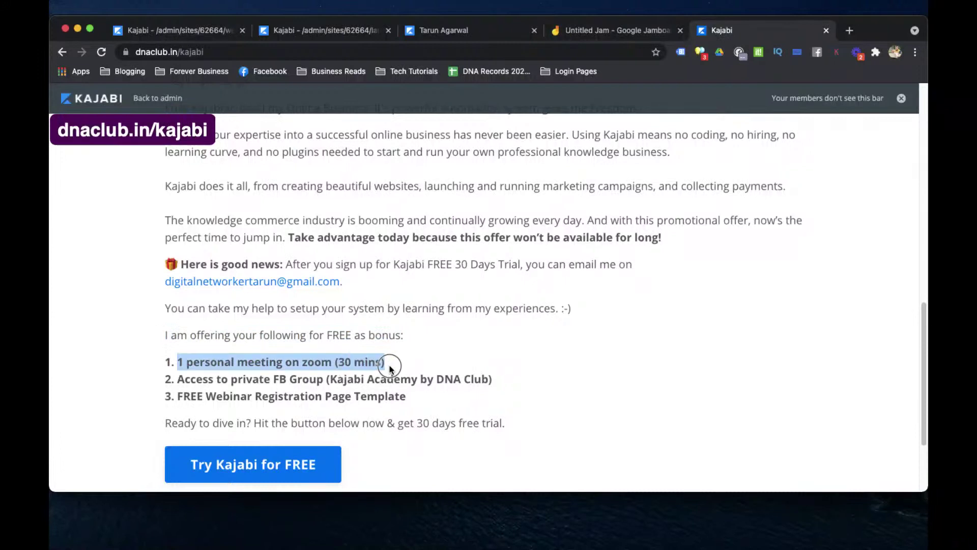
left_click_drag(178, 379, 505, 379)
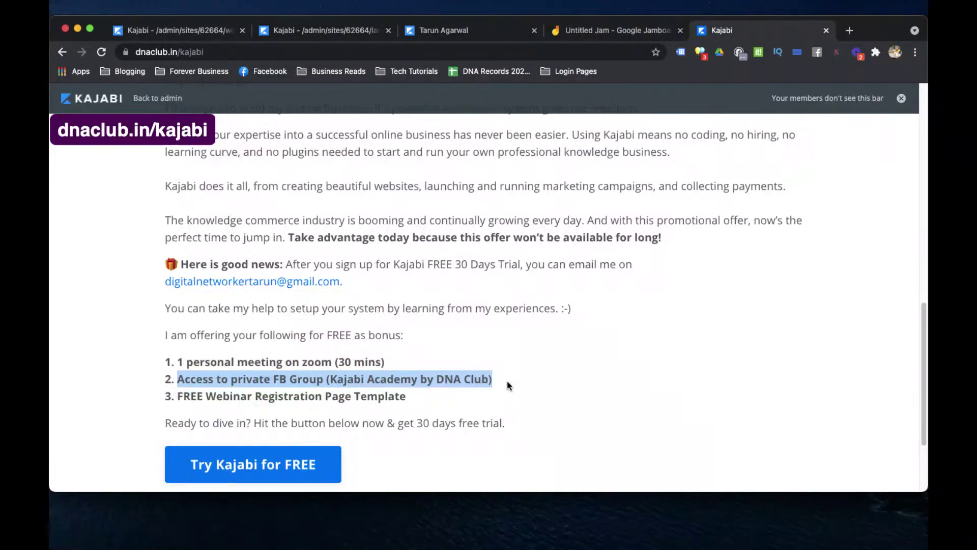
left_click(507, 382)
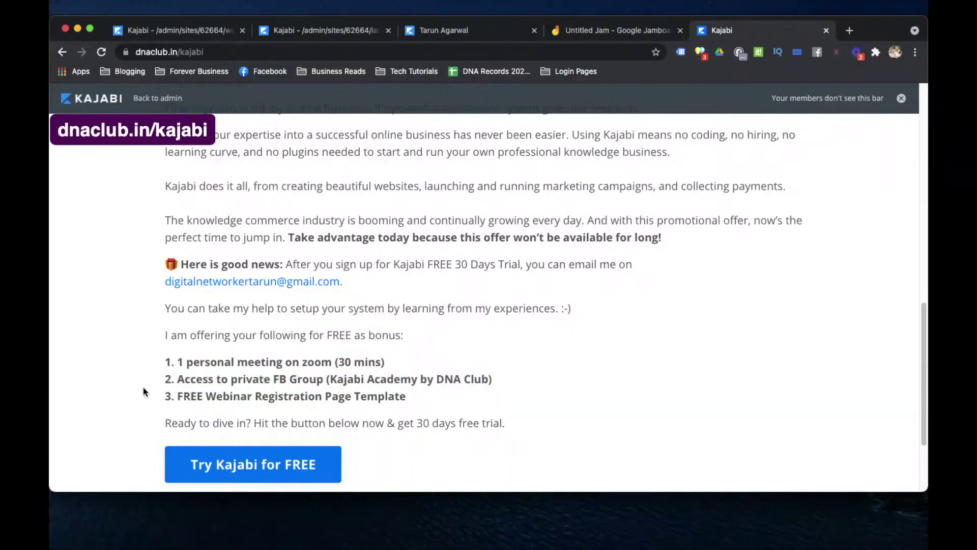
left_click_drag(178, 396, 411, 396)
left_click(414, 397)
left_click_drag(407, 396, 149, 344)
- Select the dnaclub.in/kajabi page address, then highlight the contact e-mail line
scroll(380, 323, "up", 10)
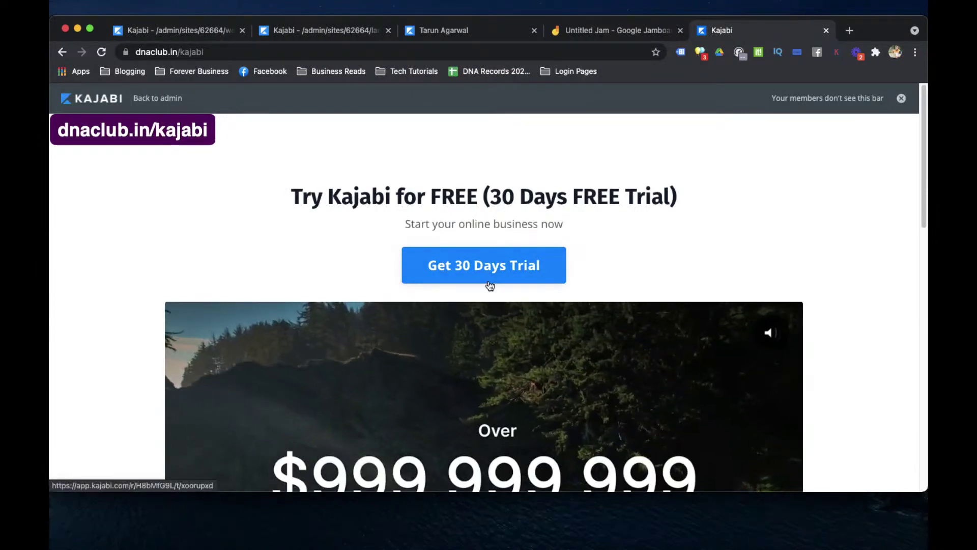
left_click(221, 52)
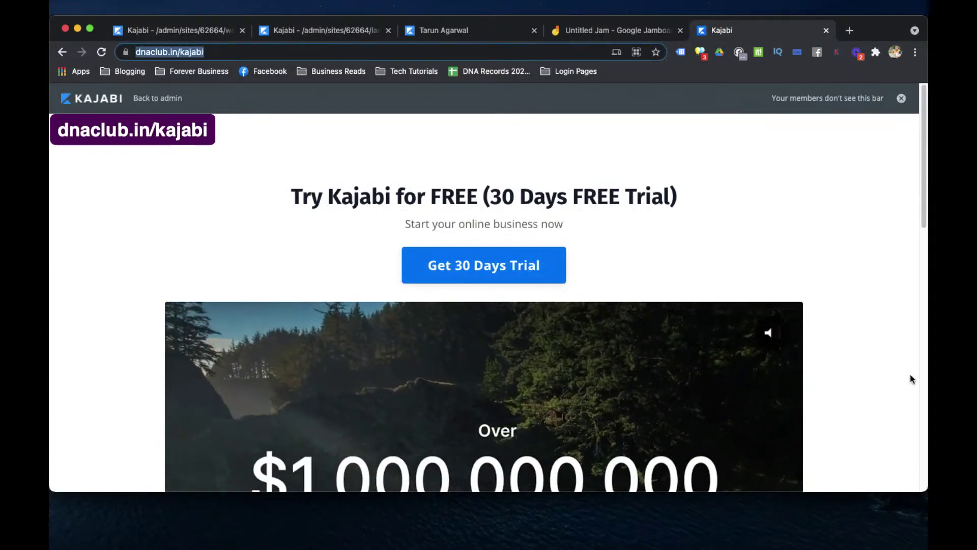
scroll(622, 372, "down", 15)
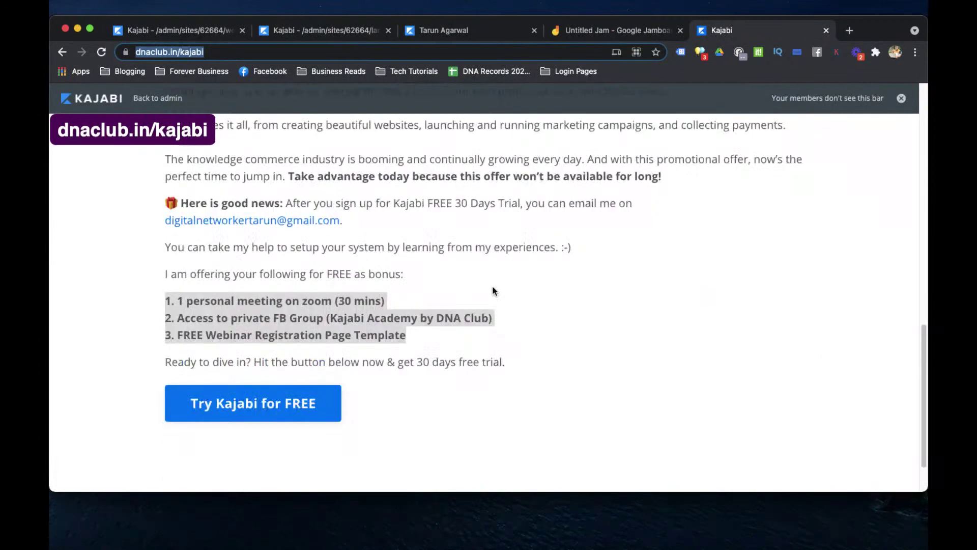
left_click_drag(343, 220, 162, 218)
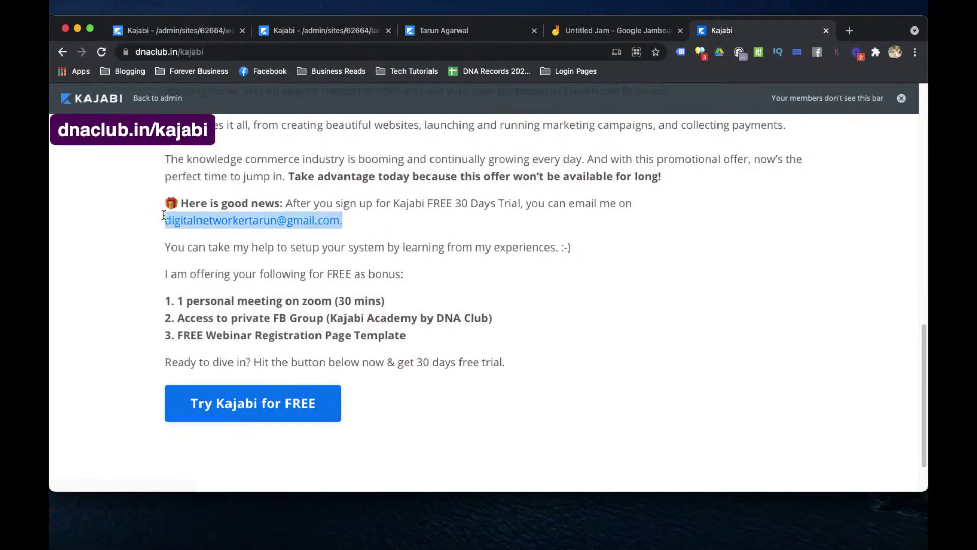
left_click(464, 273)
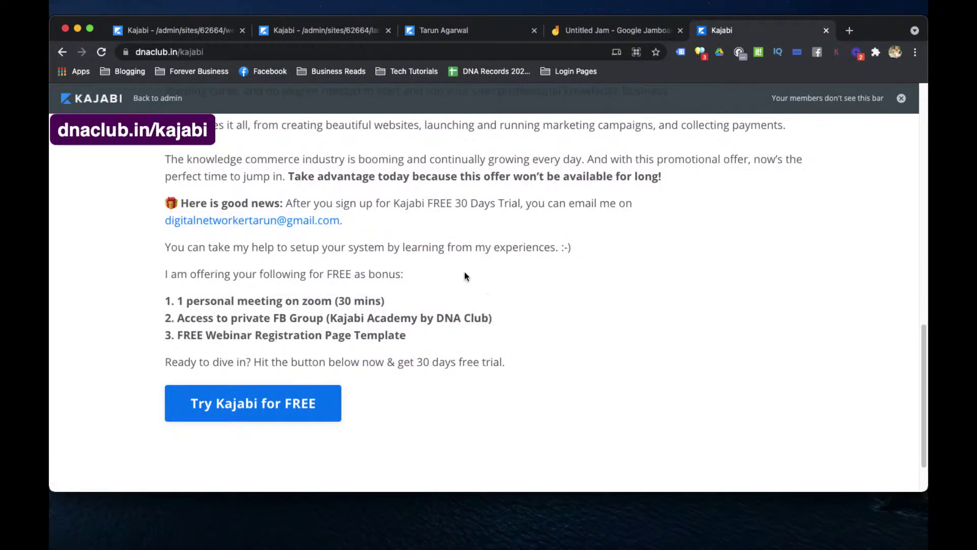